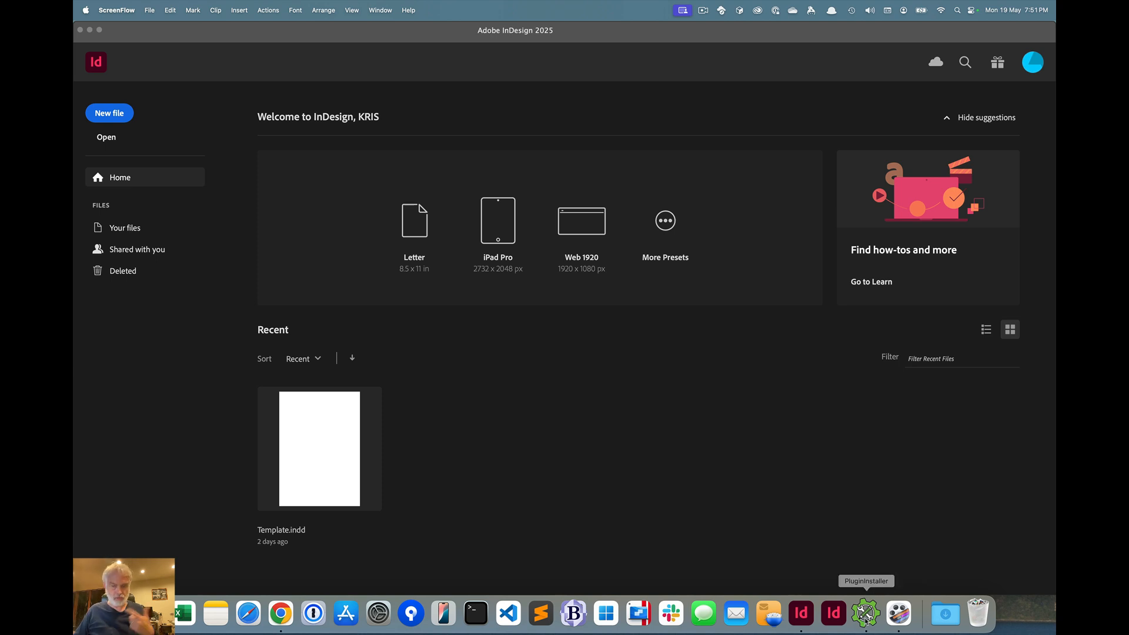
Switch to PluginInstaller, move the licenses window clear, and start browsing the store for software
click(865, 614)
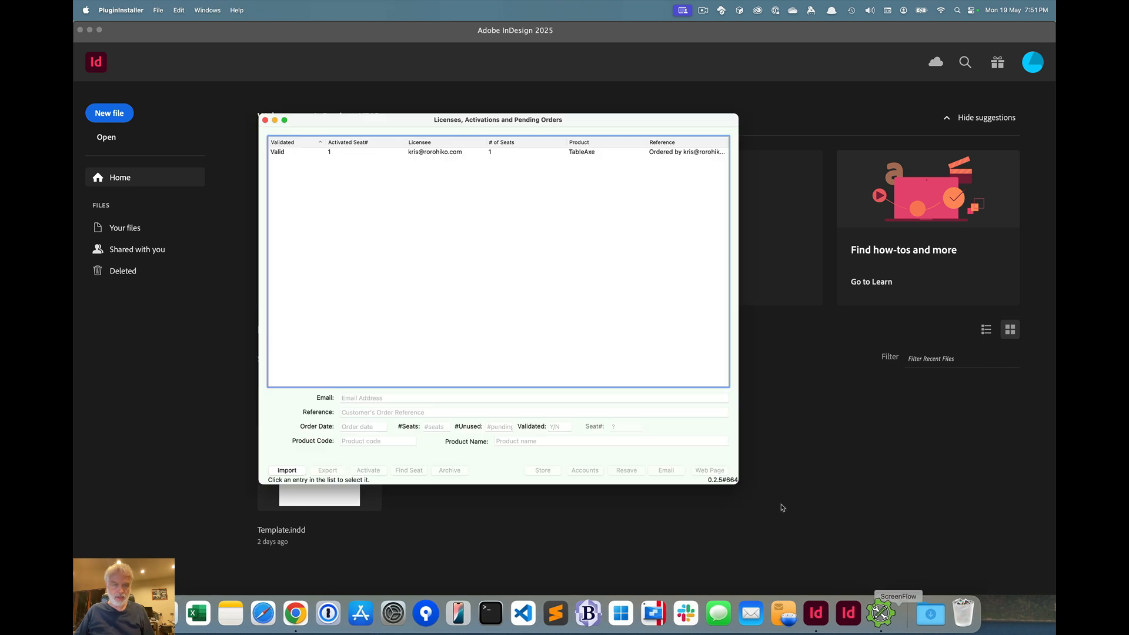
drag(344, 121, 444, 147)
click(236, 10)
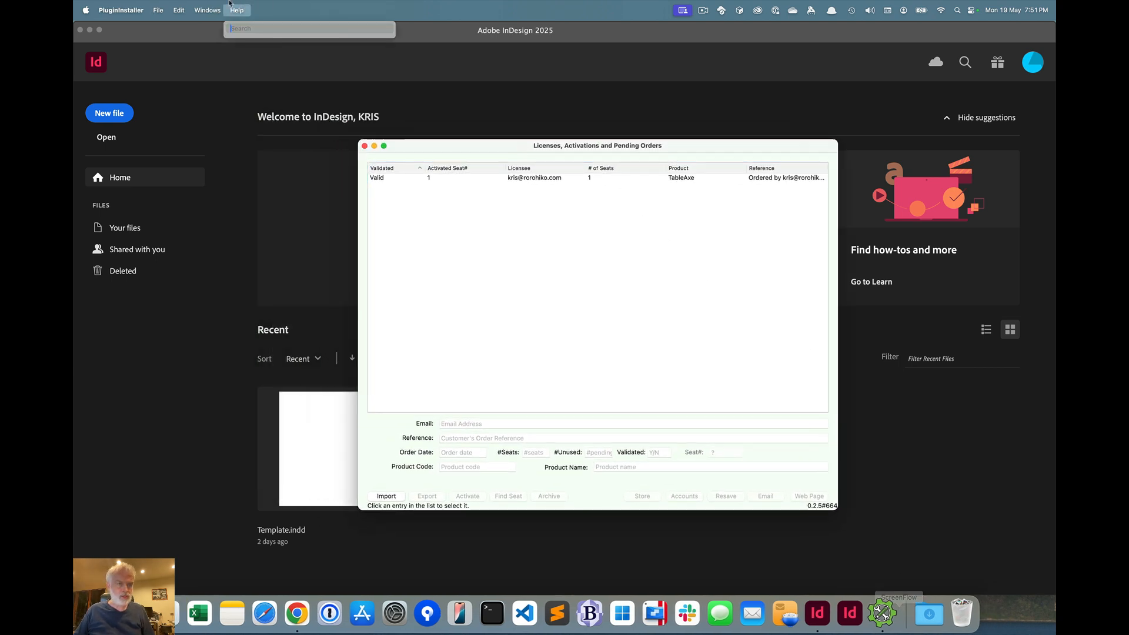
click(388, 106)
click(233, 8)
mouse_move(213, 9)
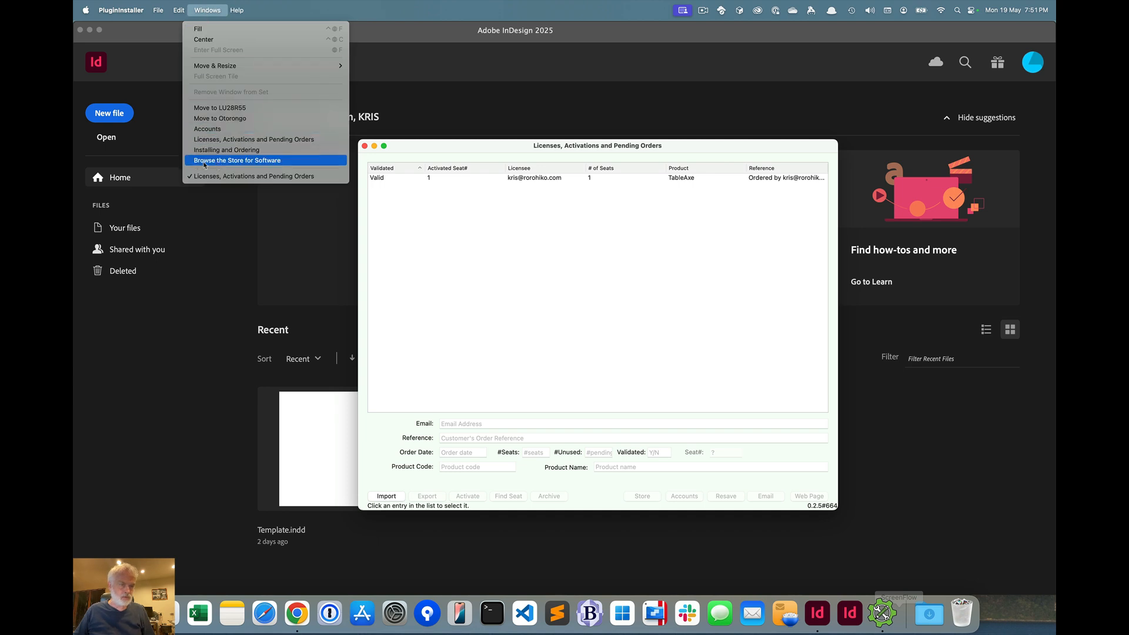
click(237, 160)
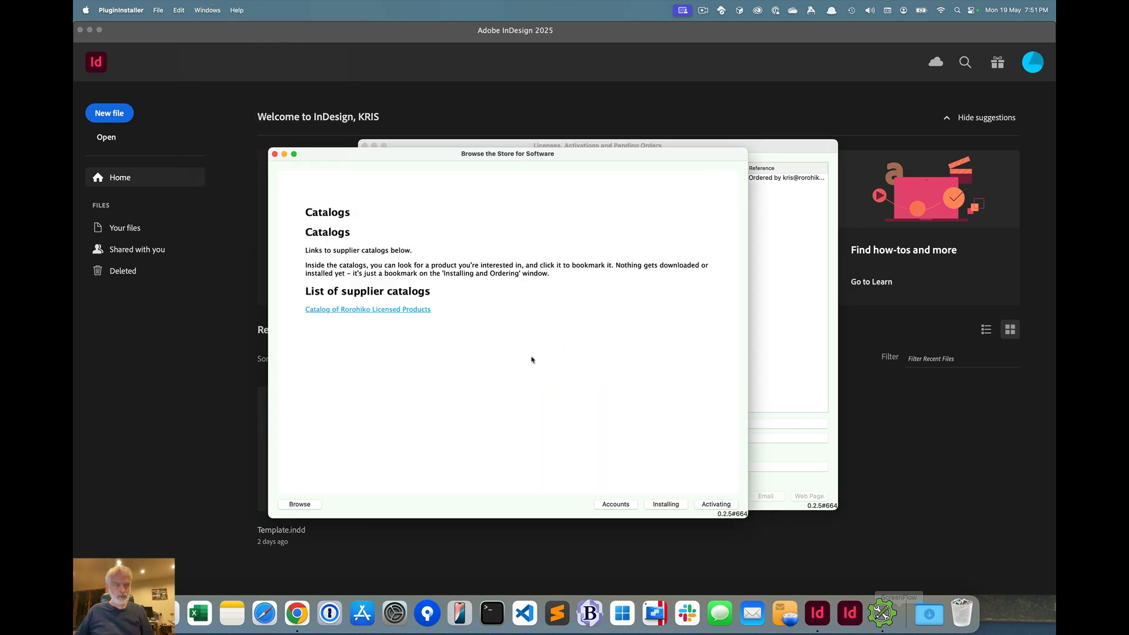
Find TableAxe for InDesign in the catalog of Rorohiko Licensed Products and bookmark it for installing
click(343, 310)
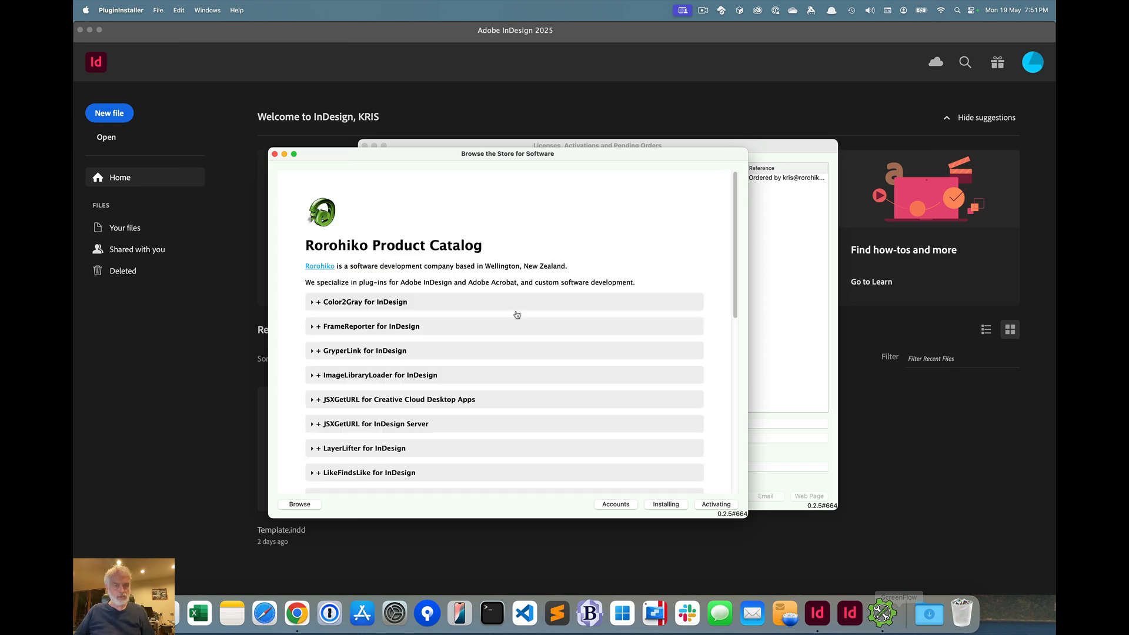
scroll(499, 317, down, 10)
scroll(492, 323, down, 8)
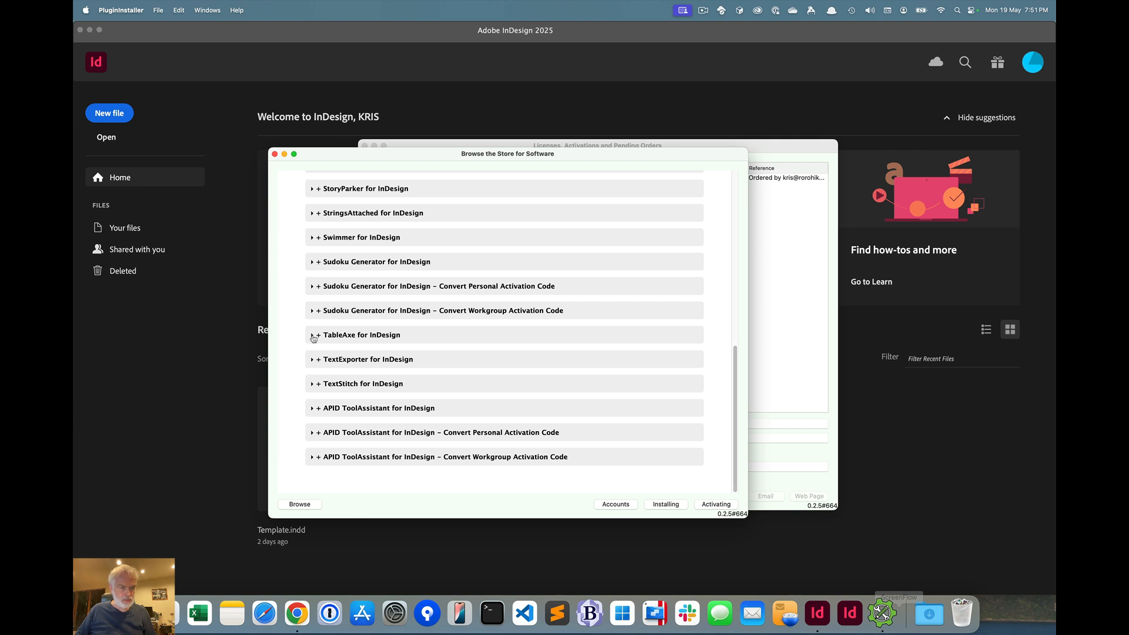
click(313, 337)
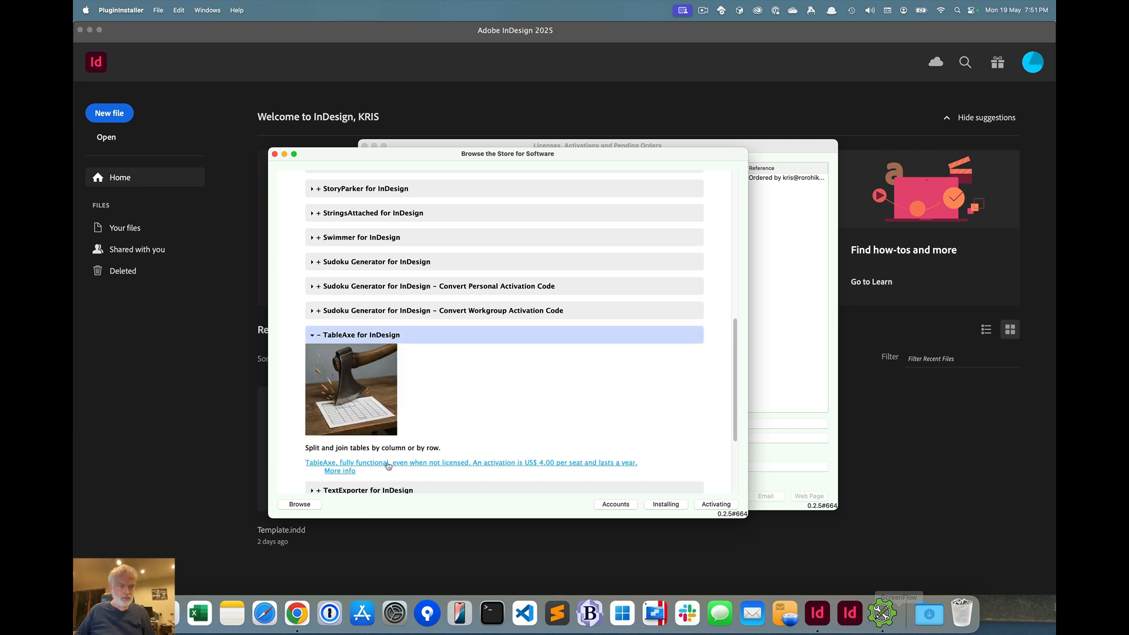
click(462, 466)
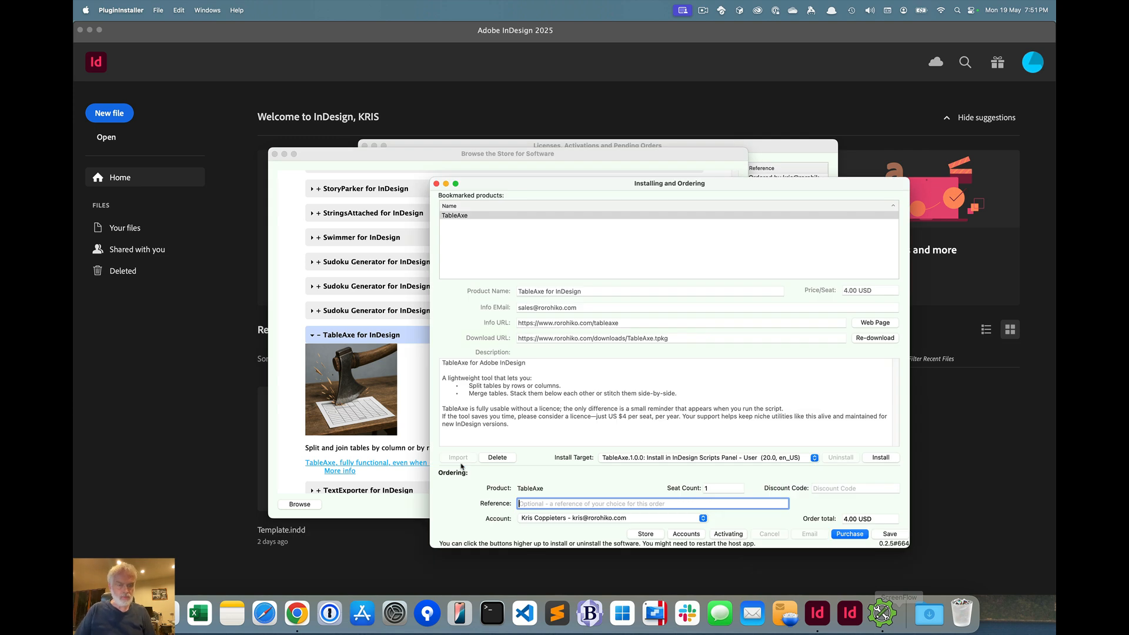
Close the store window and choose the InDesign Scripts Panel - User (20.0, en_US) install target for TableAxe.1.0.0
click(275, 154)
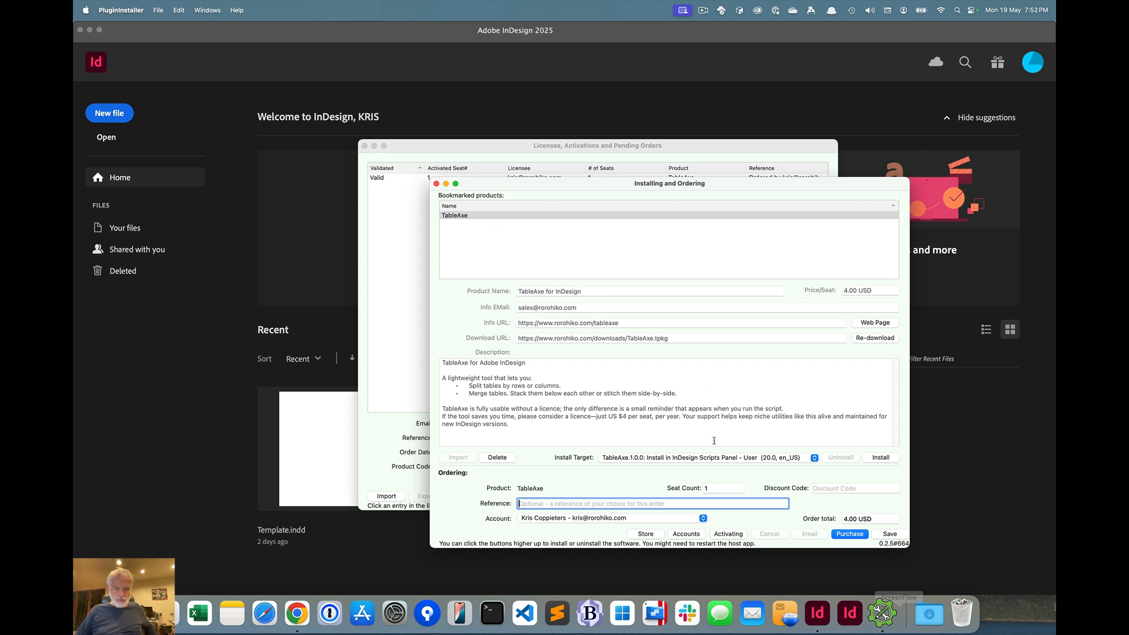
click(695, 460)
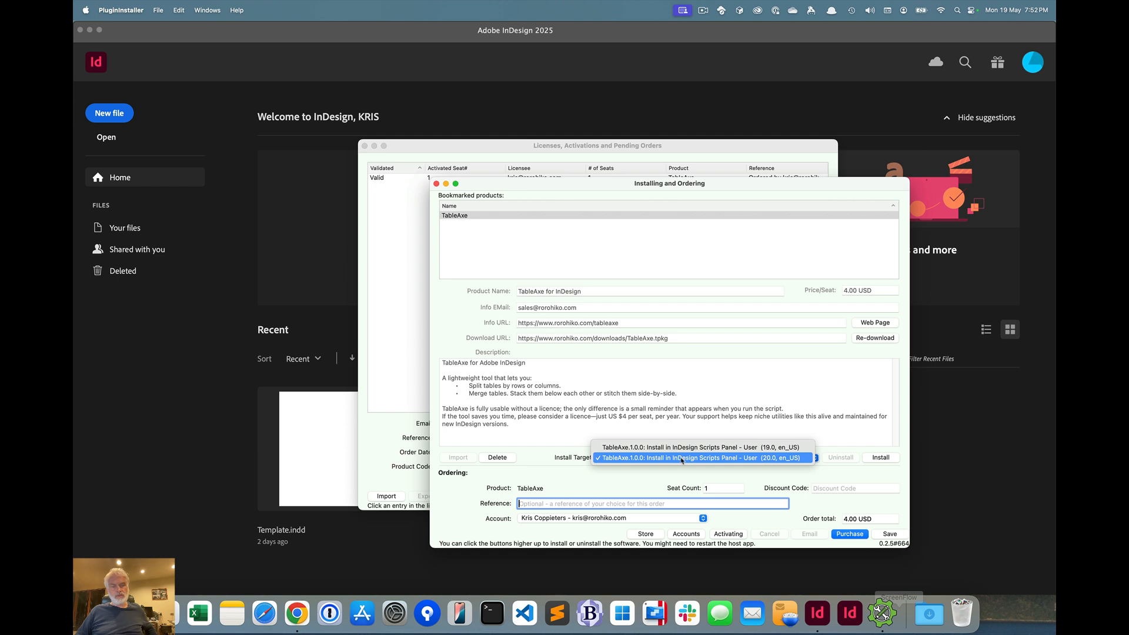
click(770, 458)
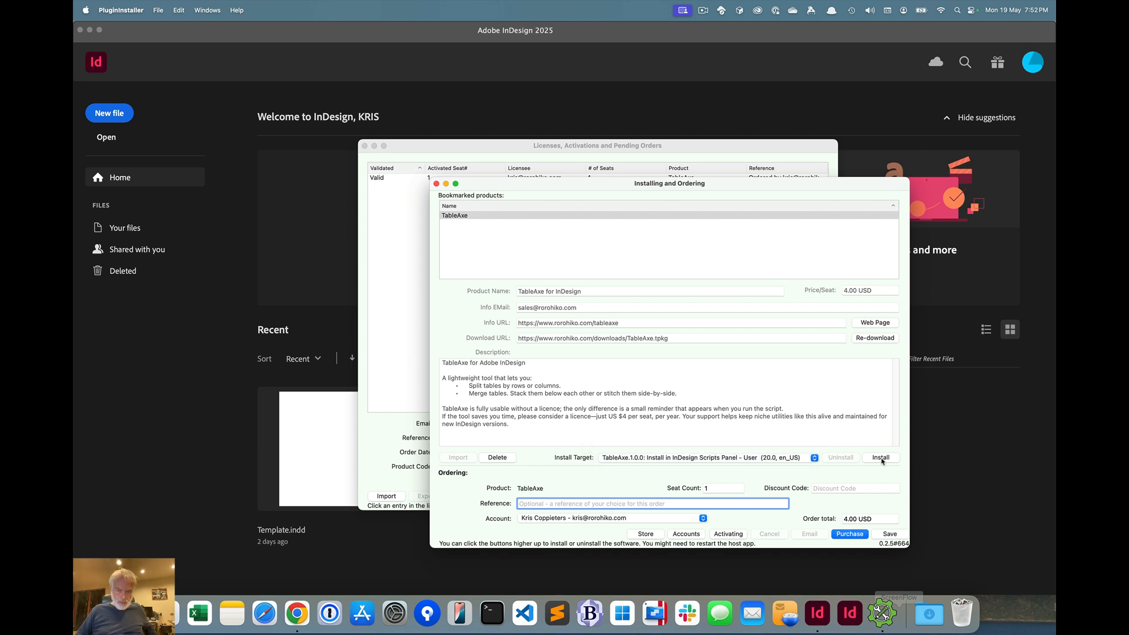
Switch to InDesign 2025, display the Scripts panel and place it higher in the empty workspace
click(191, 340)
click(353, 11)
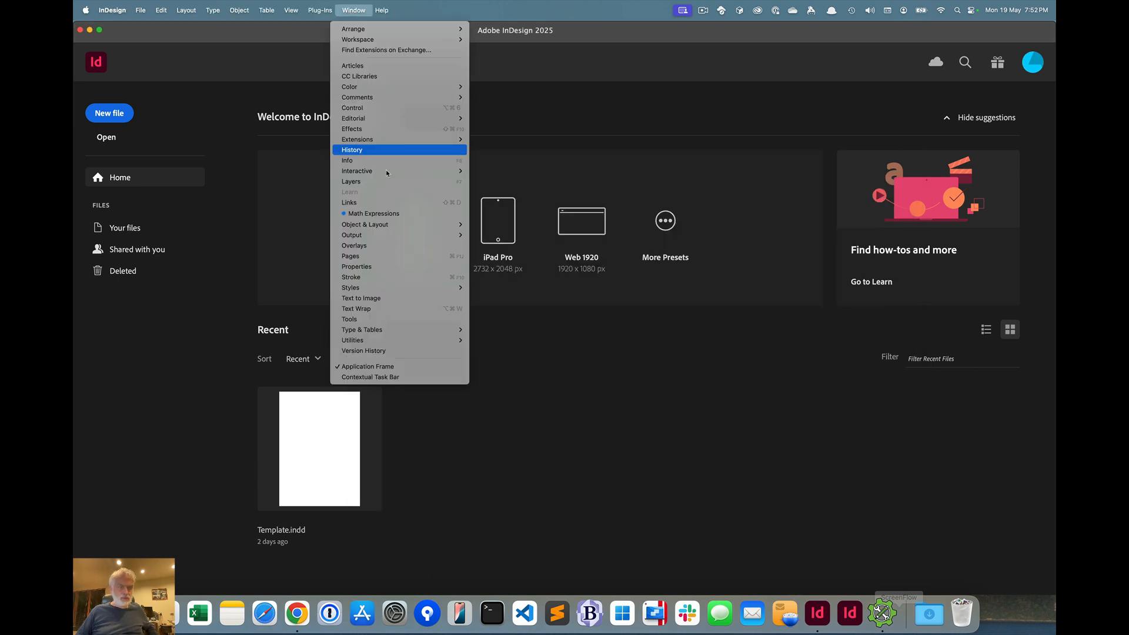
mouse_move(377, 340)
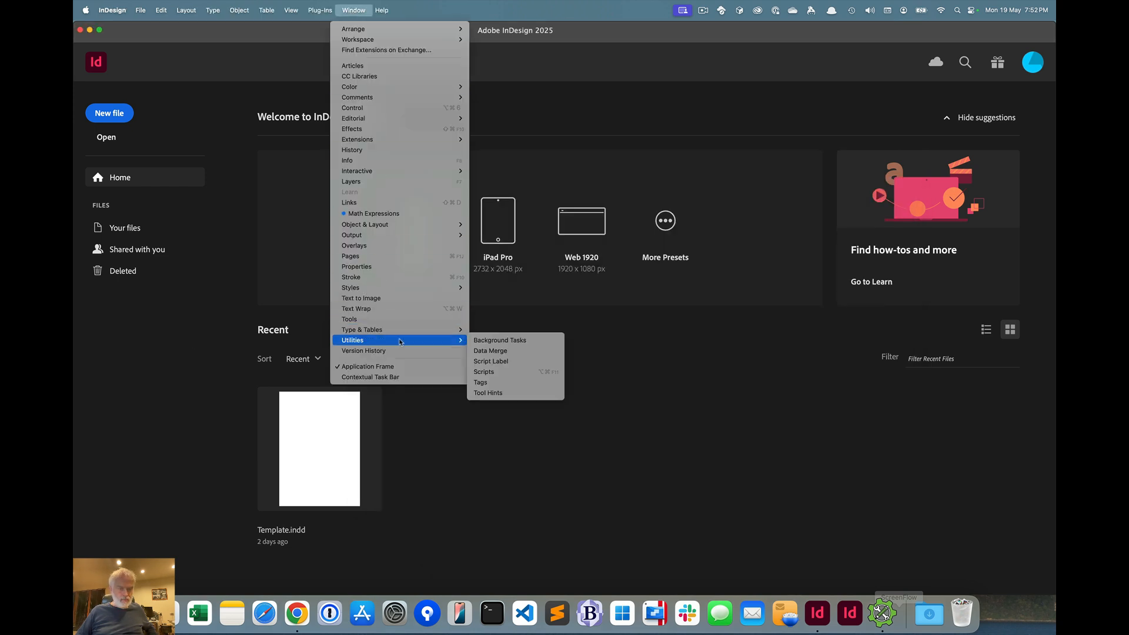
click(474, 372)
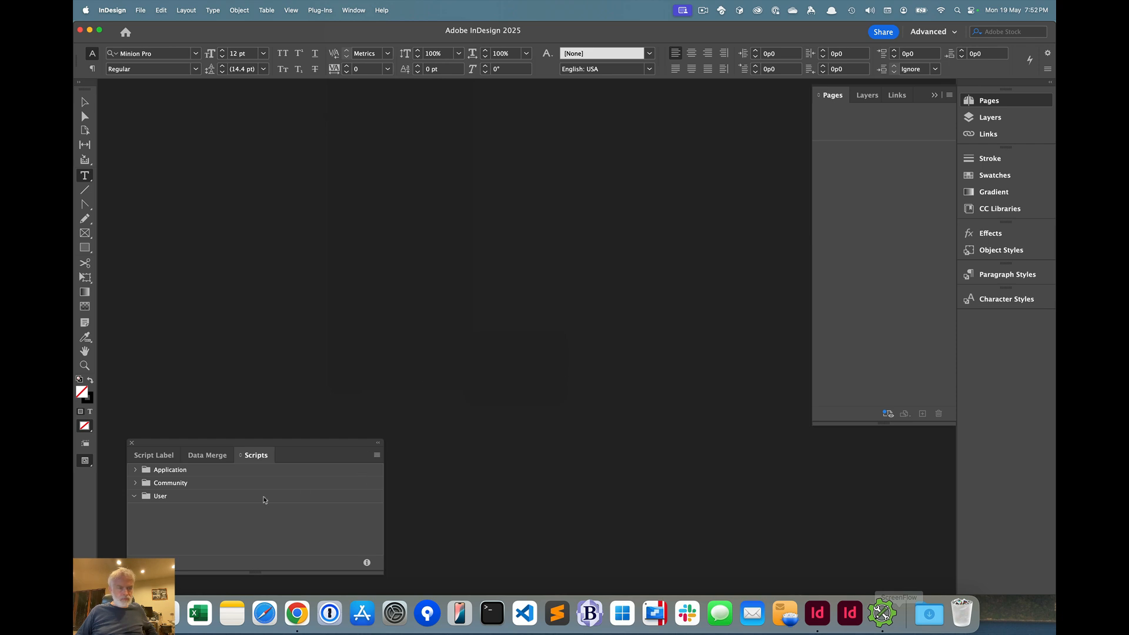
drag(197, 444, 270, 241)
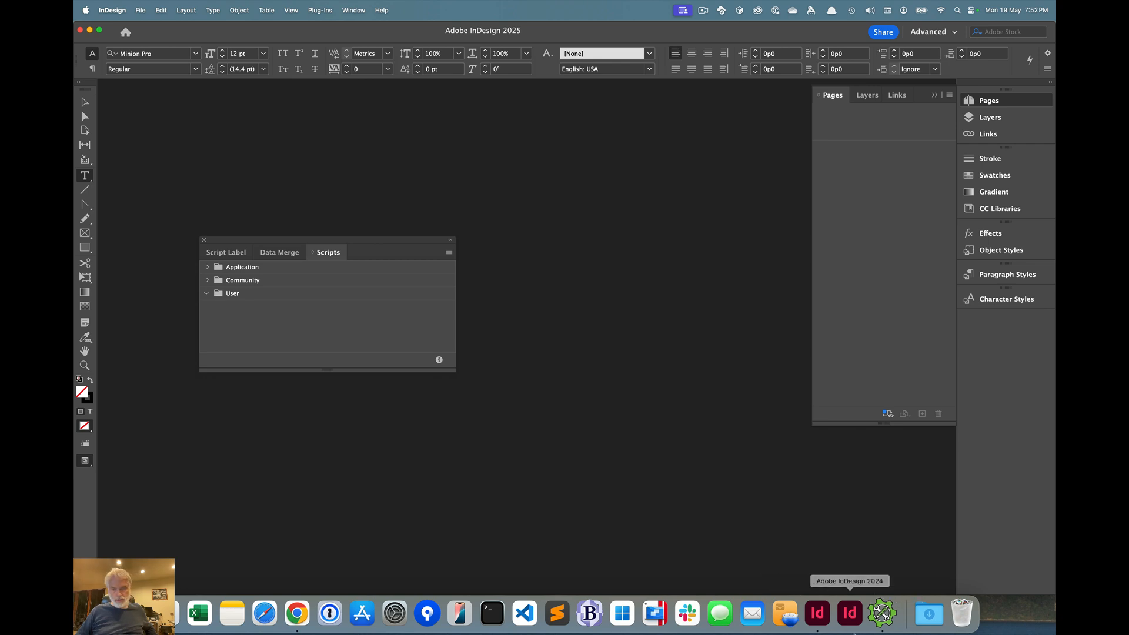
Install TableAxe from PluginInstaller and expand its TableAxe.1.0.0 folder among the user scripts in InDesign
click(882, 620)
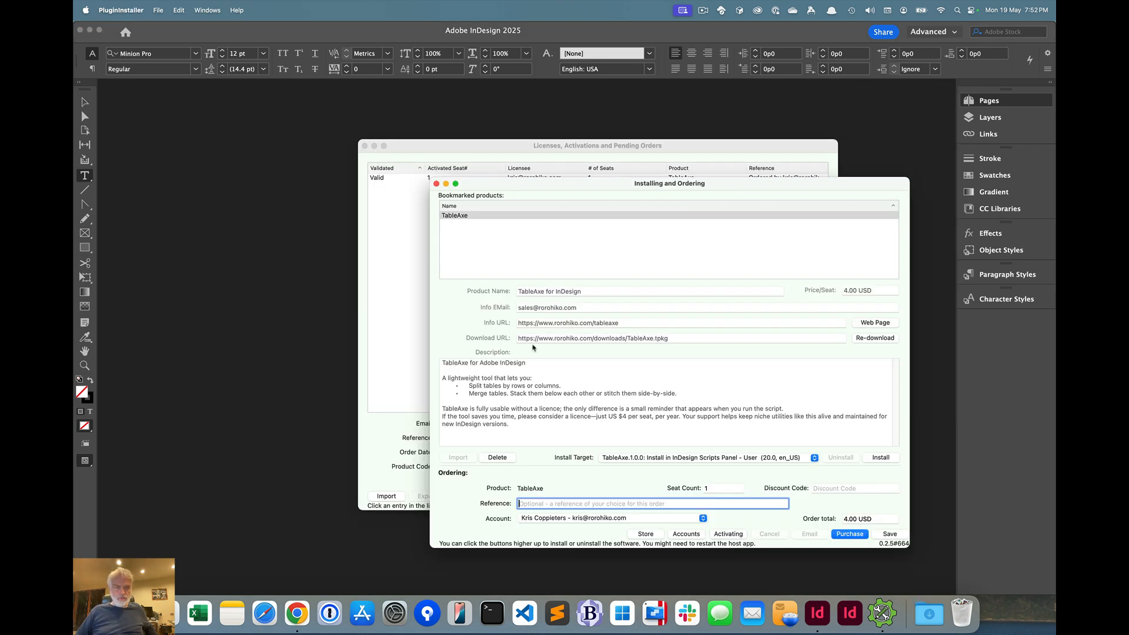
click(881, 458)
click(336, 400)
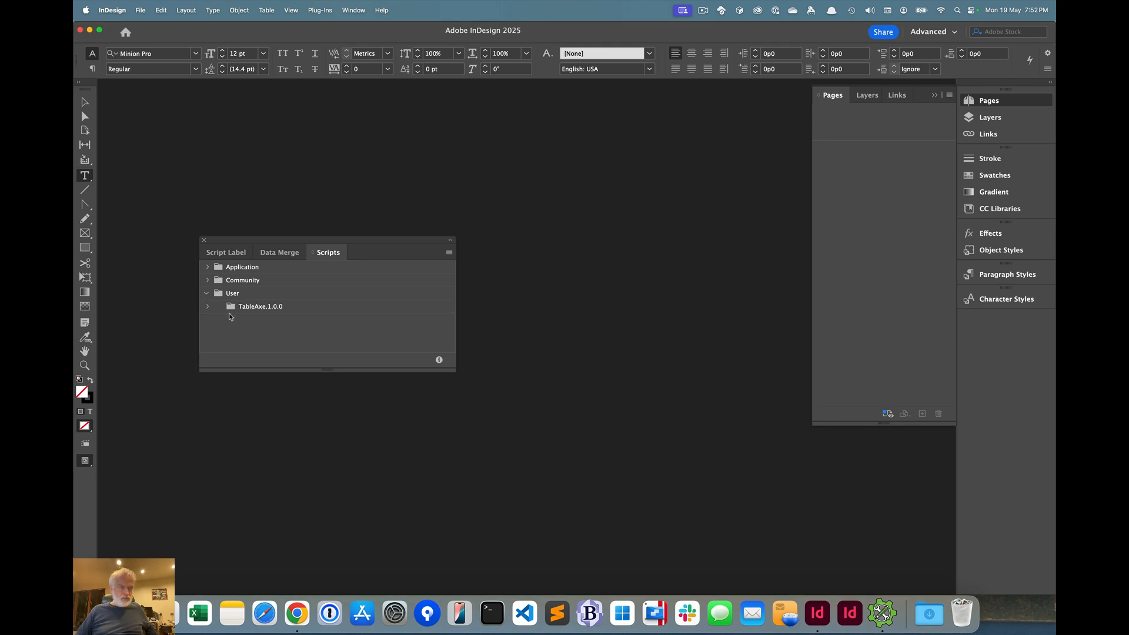
click(212, 311)
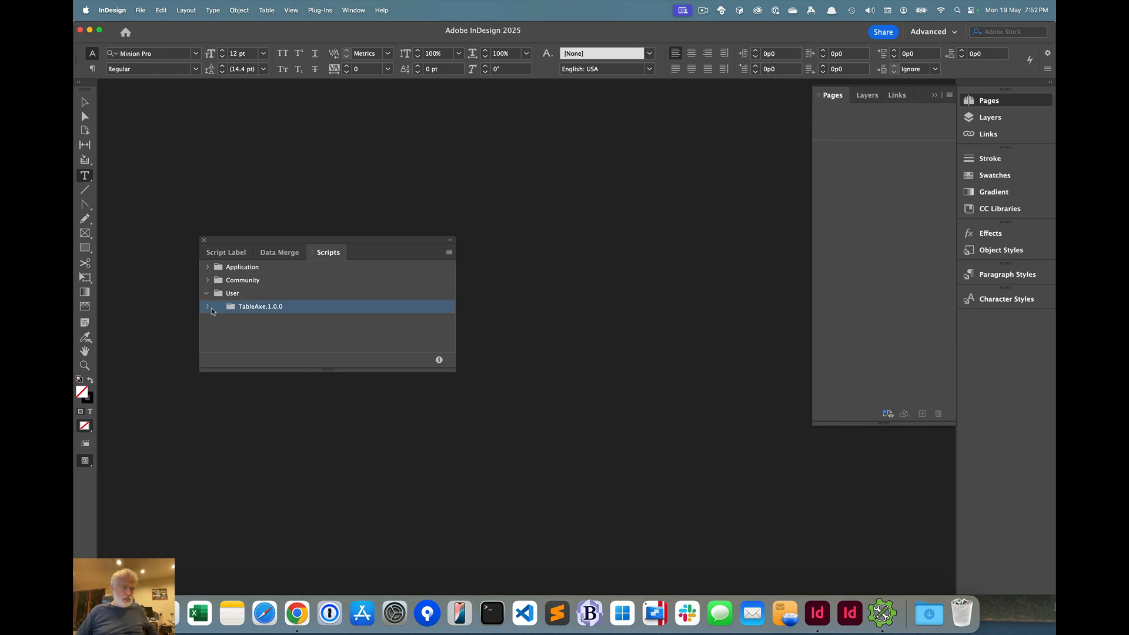
click(208, 308)
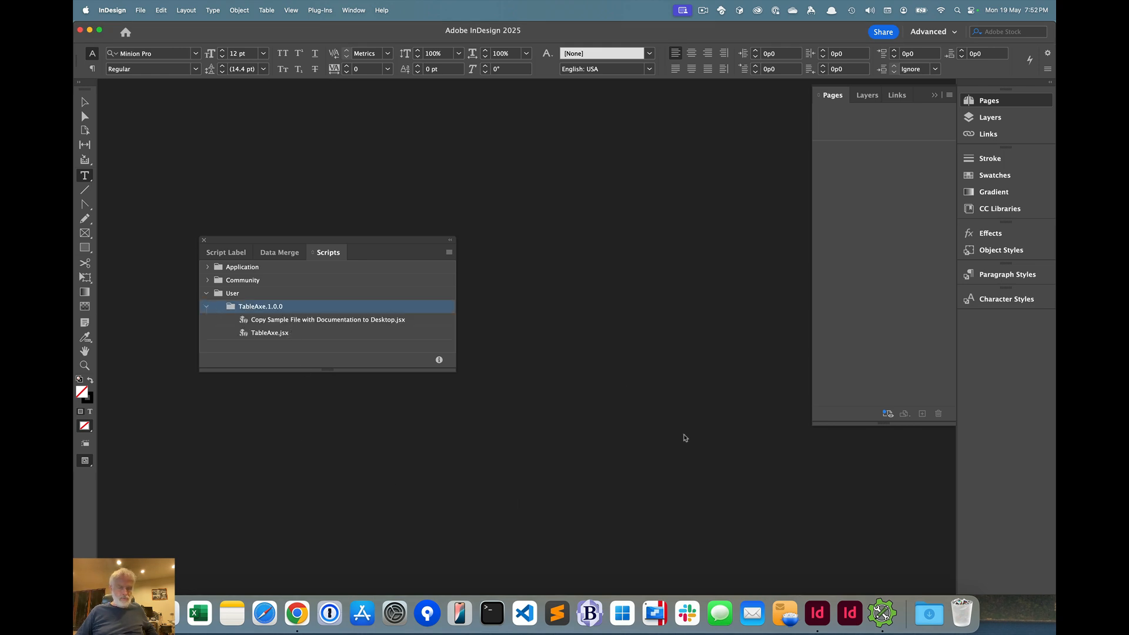
Uninstall TableAxe in PluginInstaller and return to InDesign to check the user scripts
click(877, 611)
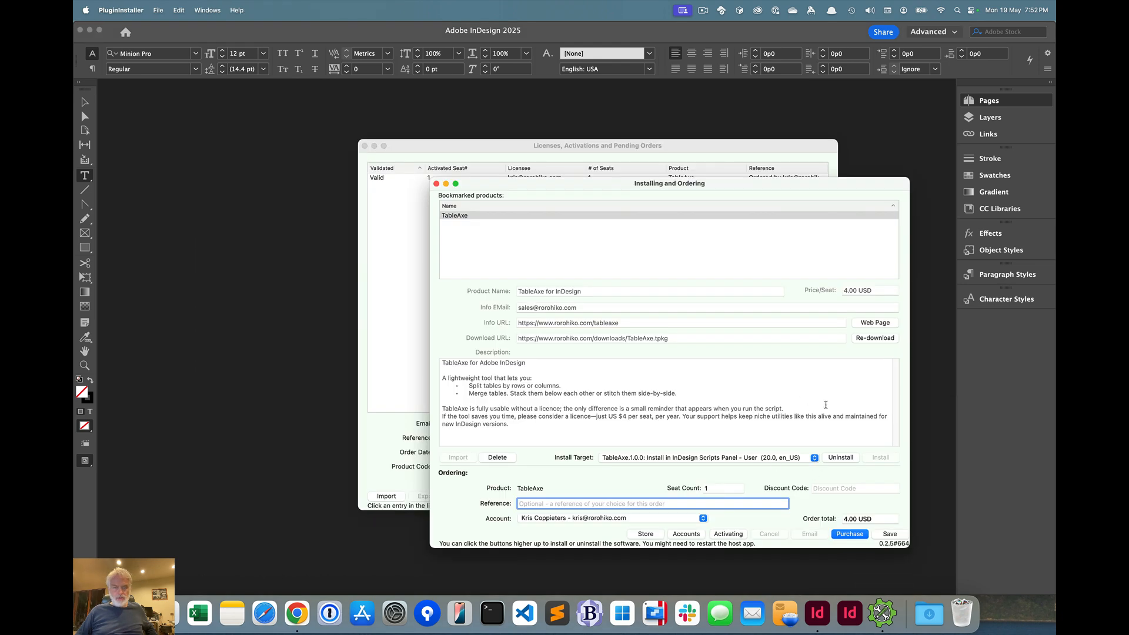
click(847, 458)
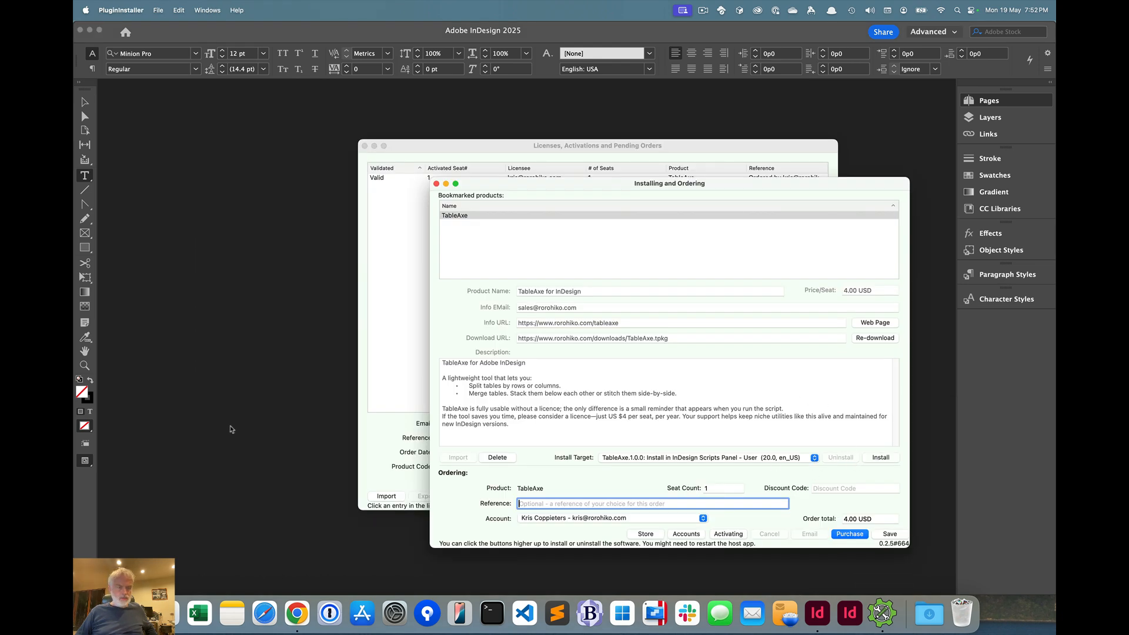
click(237, 427)
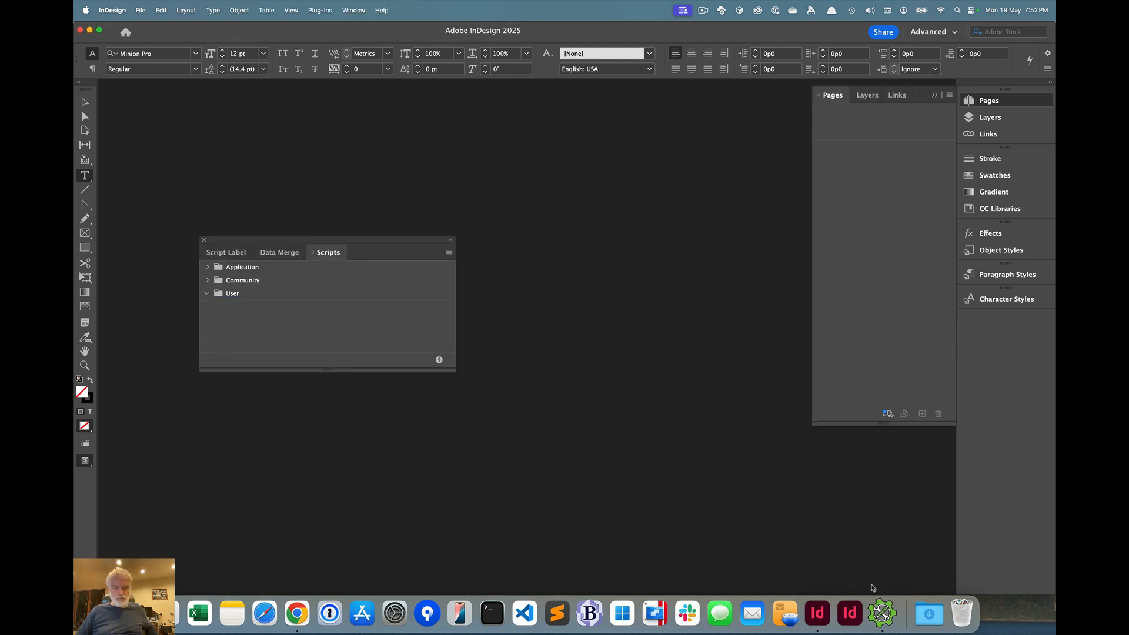
Reinstall TableAxe from PluginInstaller and expand the TableAxe.1.0.0 folder among InDesign's user scripts
click(882, 611)
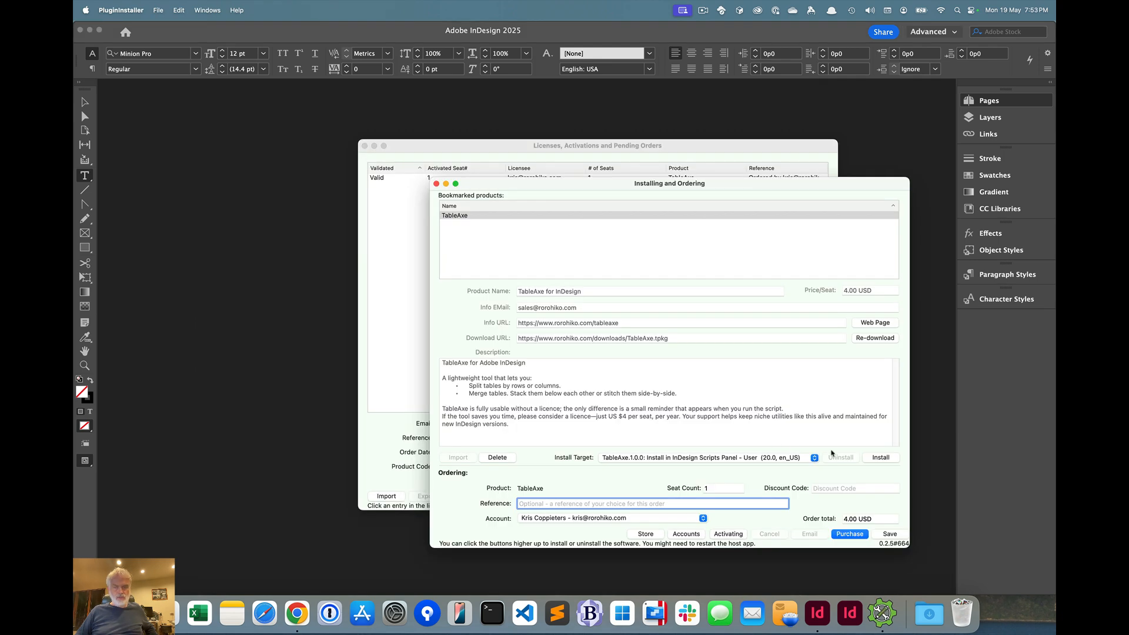
click(879, 458)
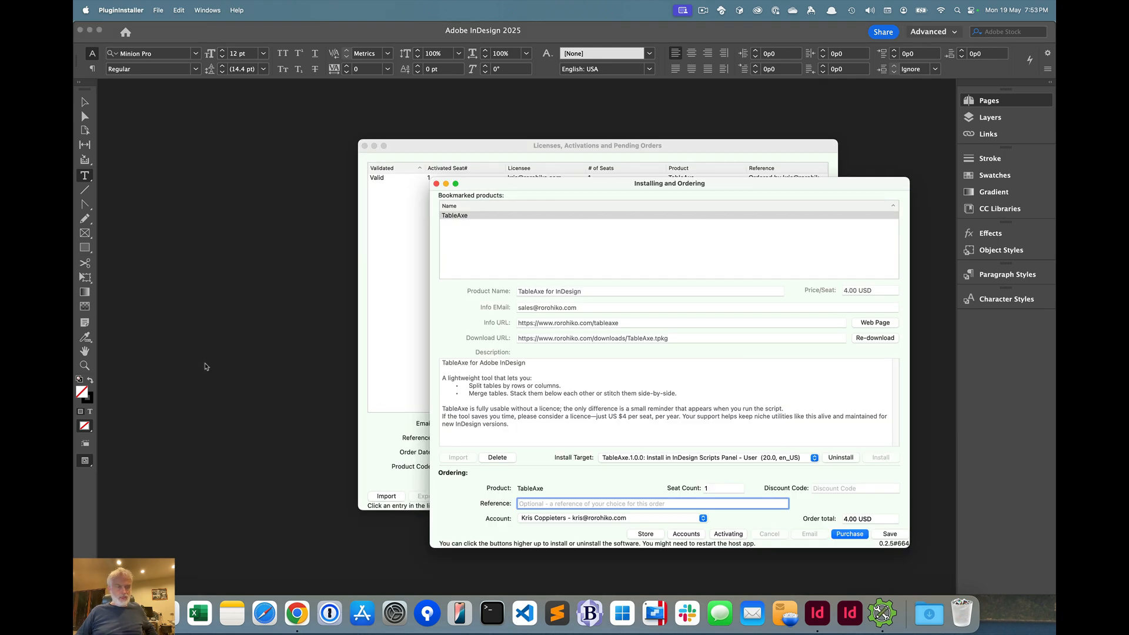
click(206, 368)
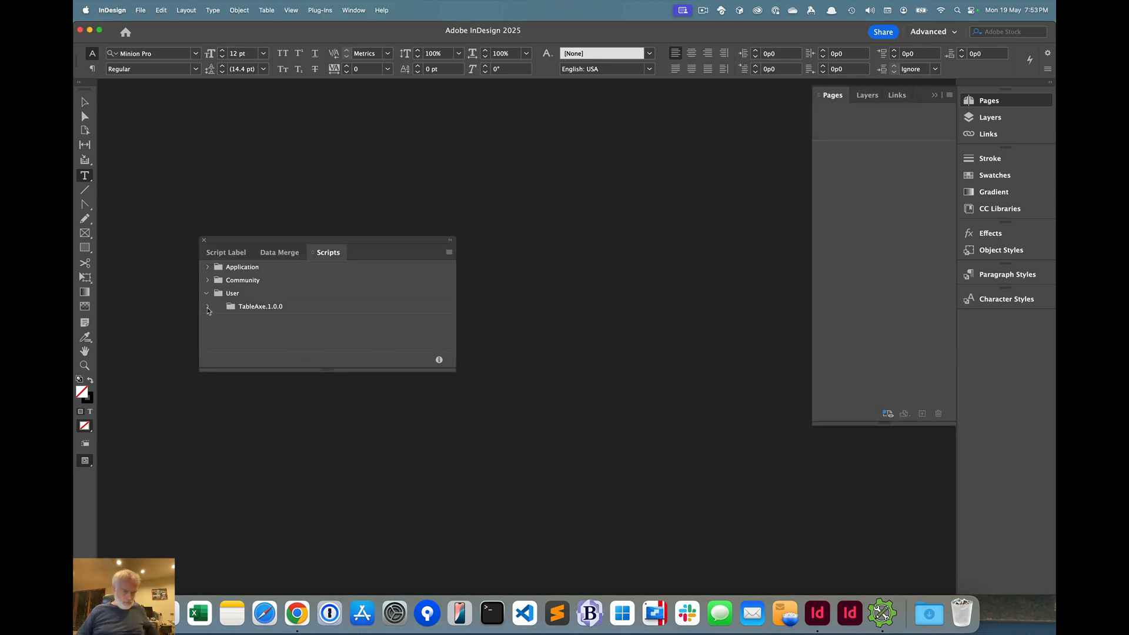
click(208, 307)
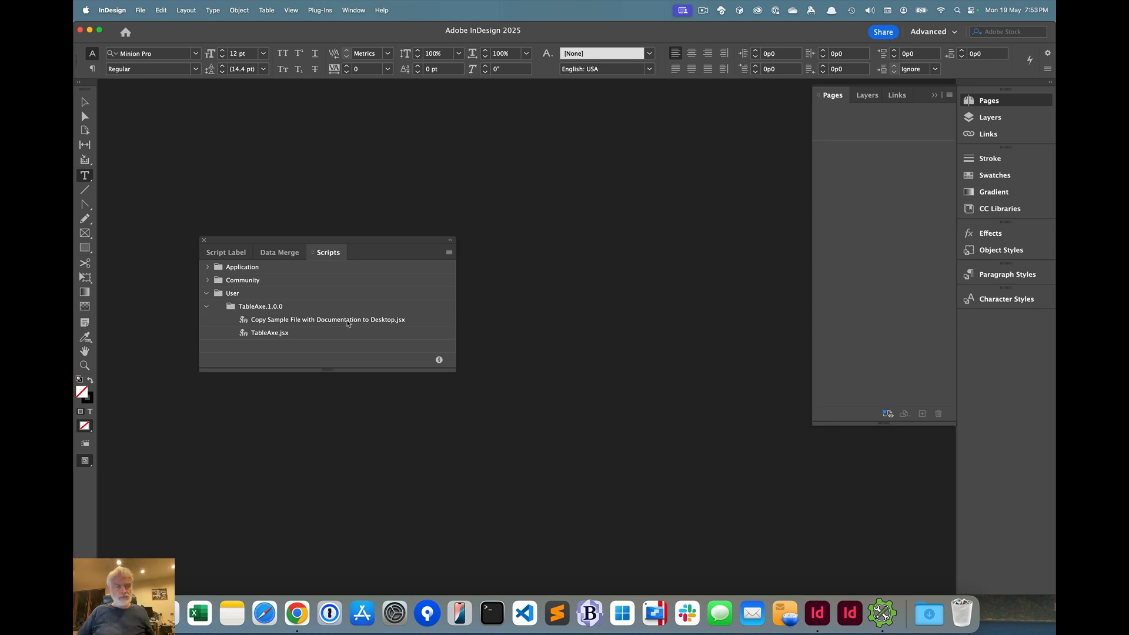
Run Copy Sample File with Documentation to Desktop.jsx, dismiss its notice, and move the Scripts panel clear of the tables
click(347, 322)
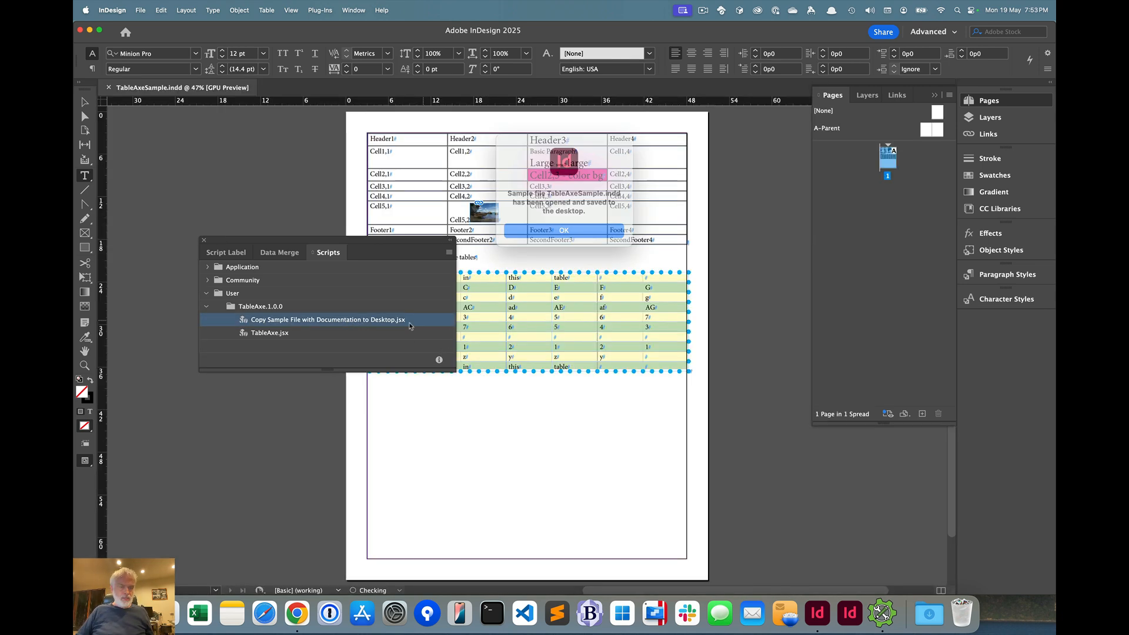
click(538, 229)
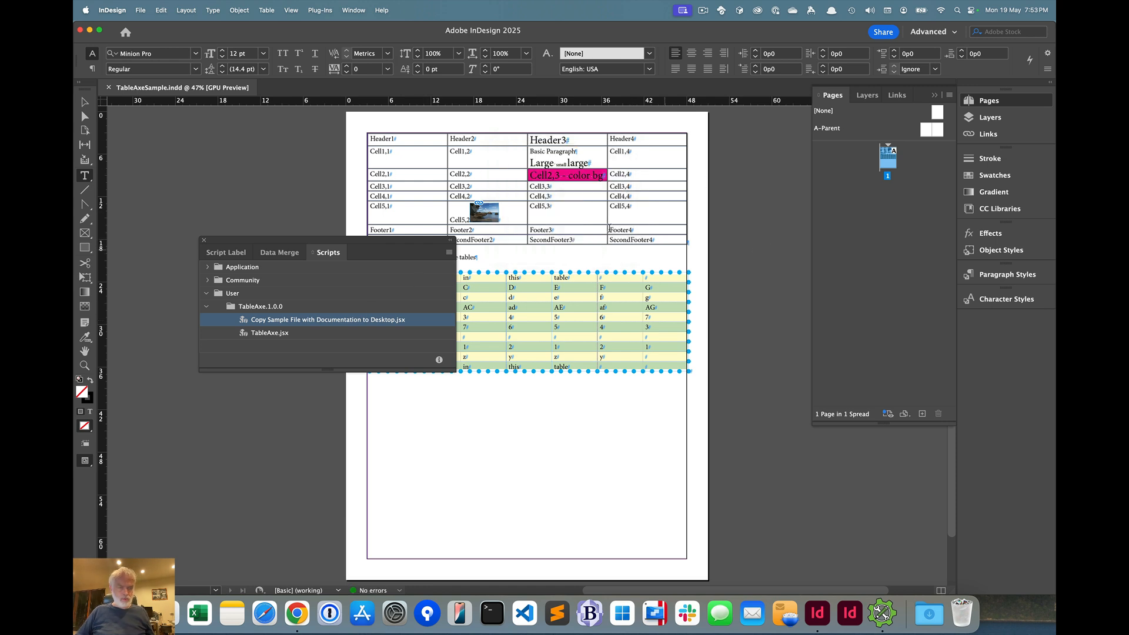
drag(308, 243, 240, 380)
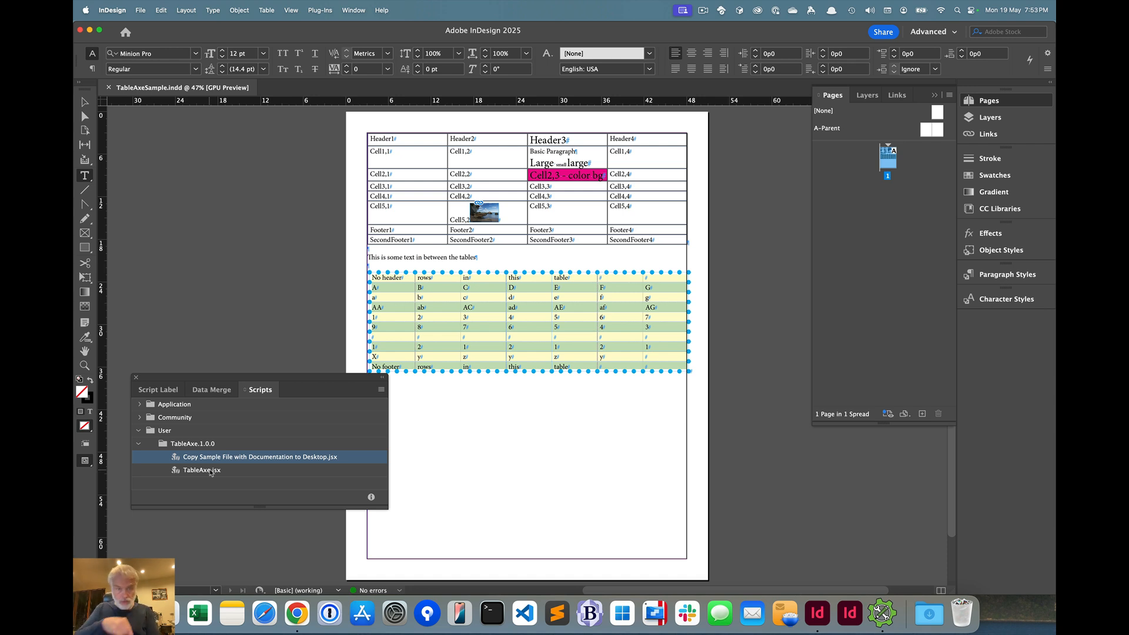
Run TableAxe.jsx with nothing selected to read its split and merge instructions, and dismiss them
click(495, 480)
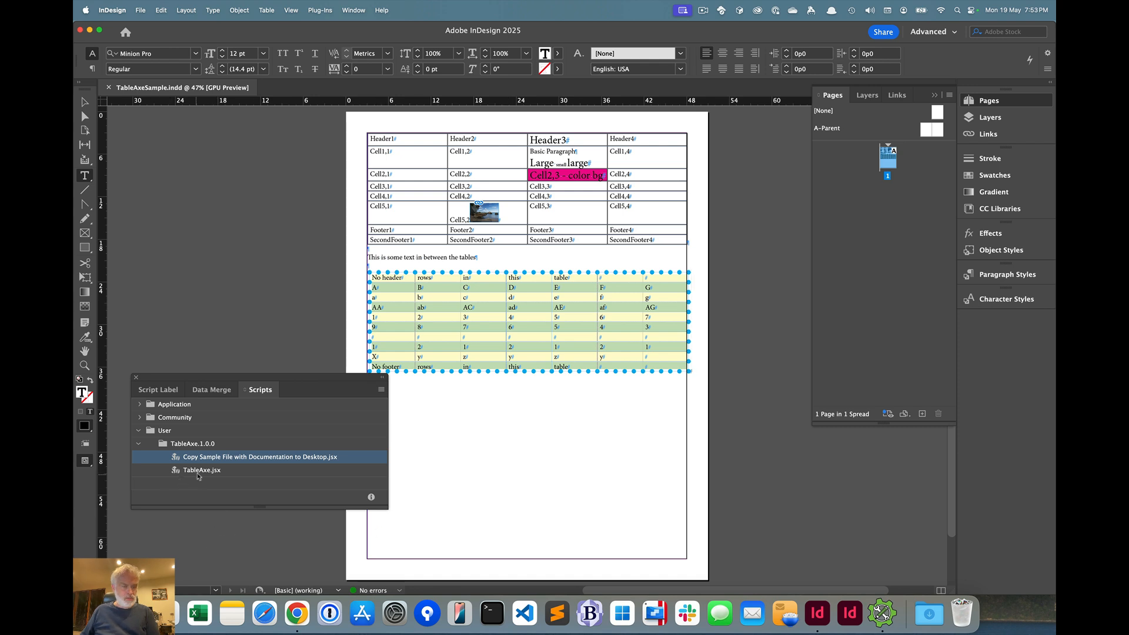
super+click(188, 283)
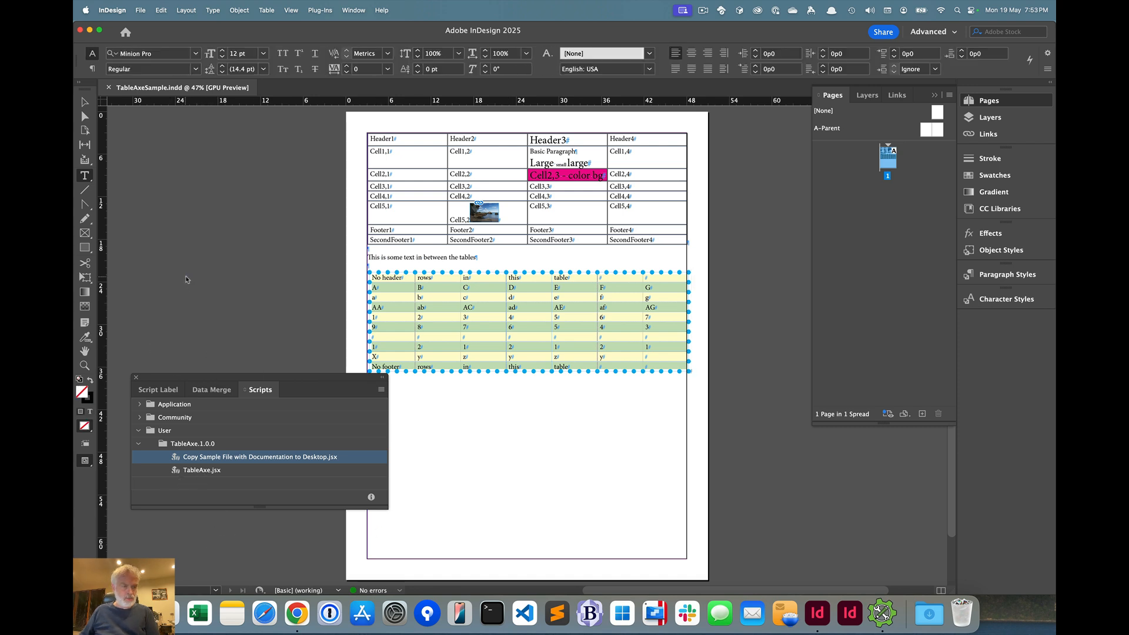
double_click(202, 470)
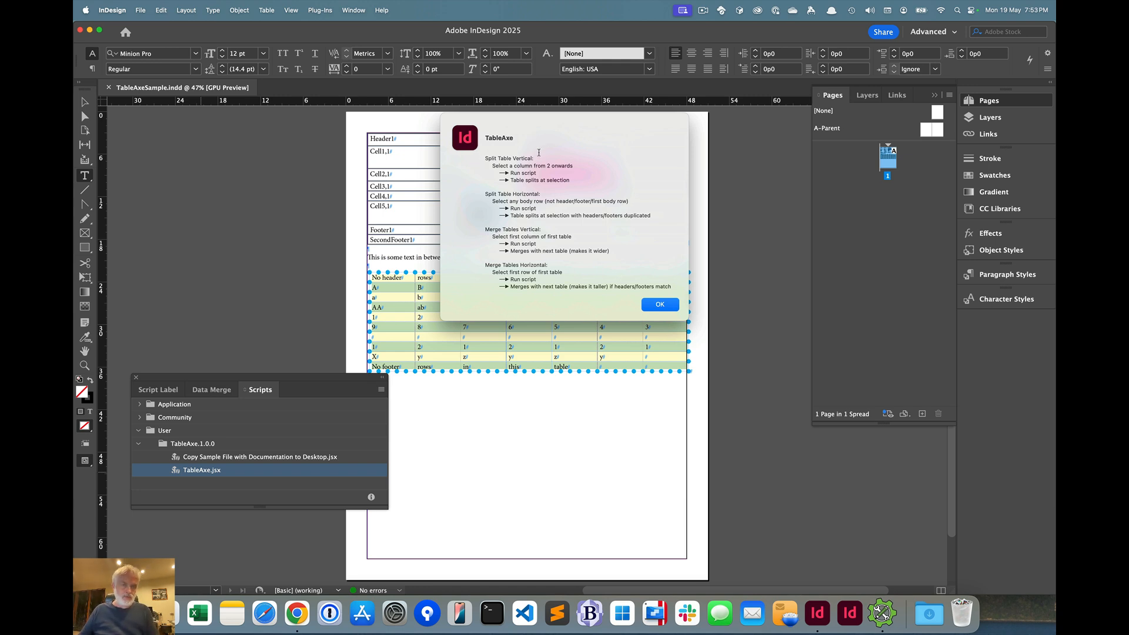
click(662, 304)
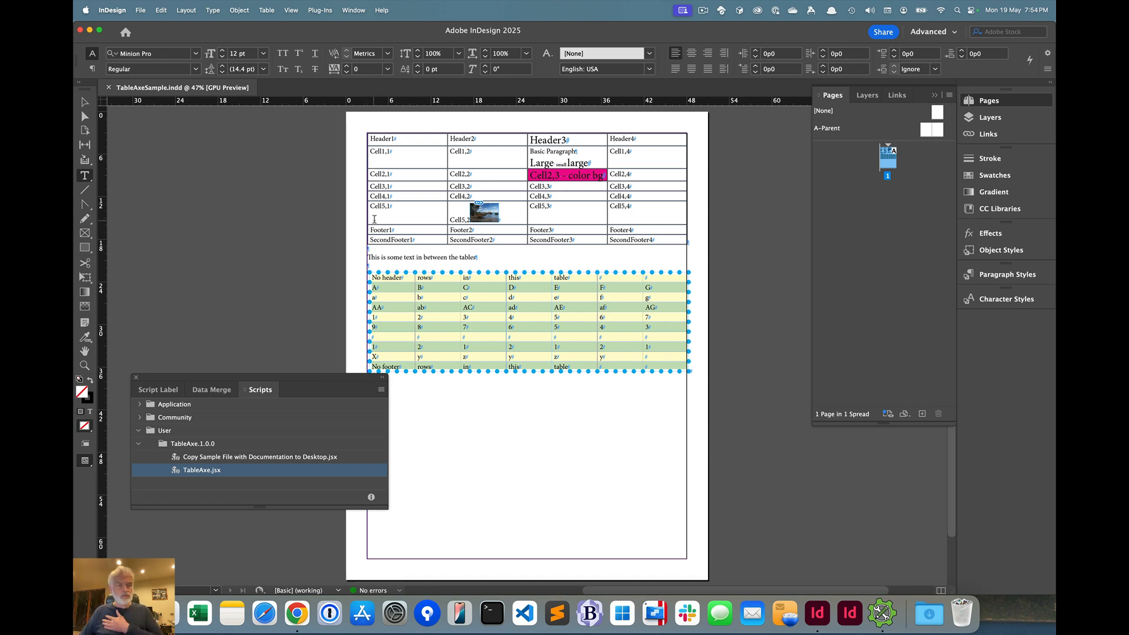
Split the upper table vertically at its third column (Header3) with the TableAxe.jsx script
click(550, 129)
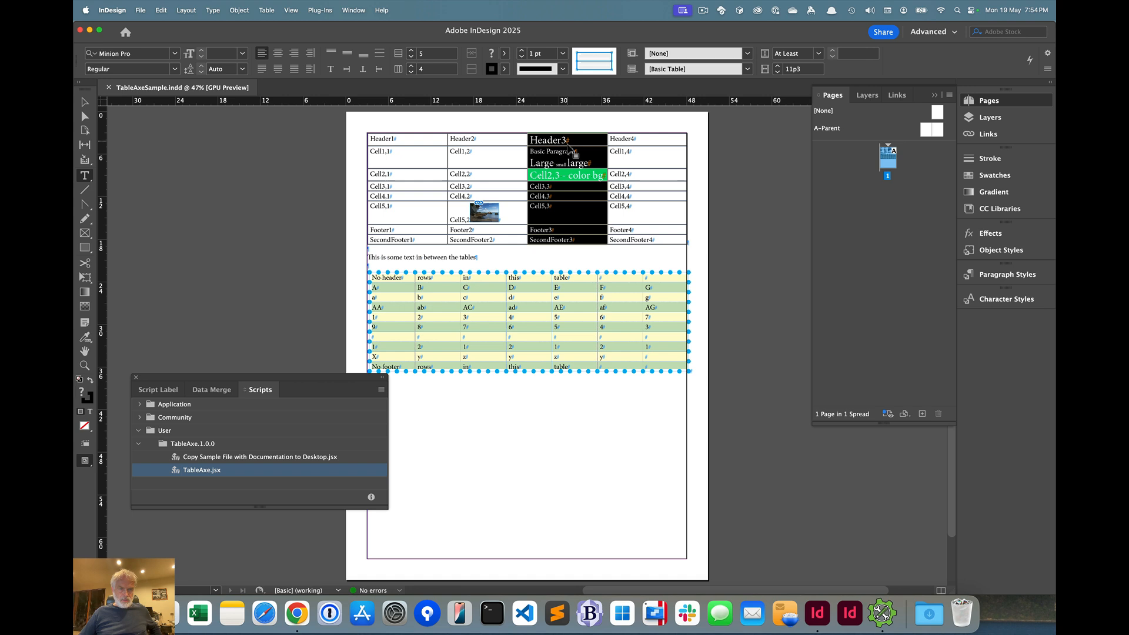
double_click(202, 470)
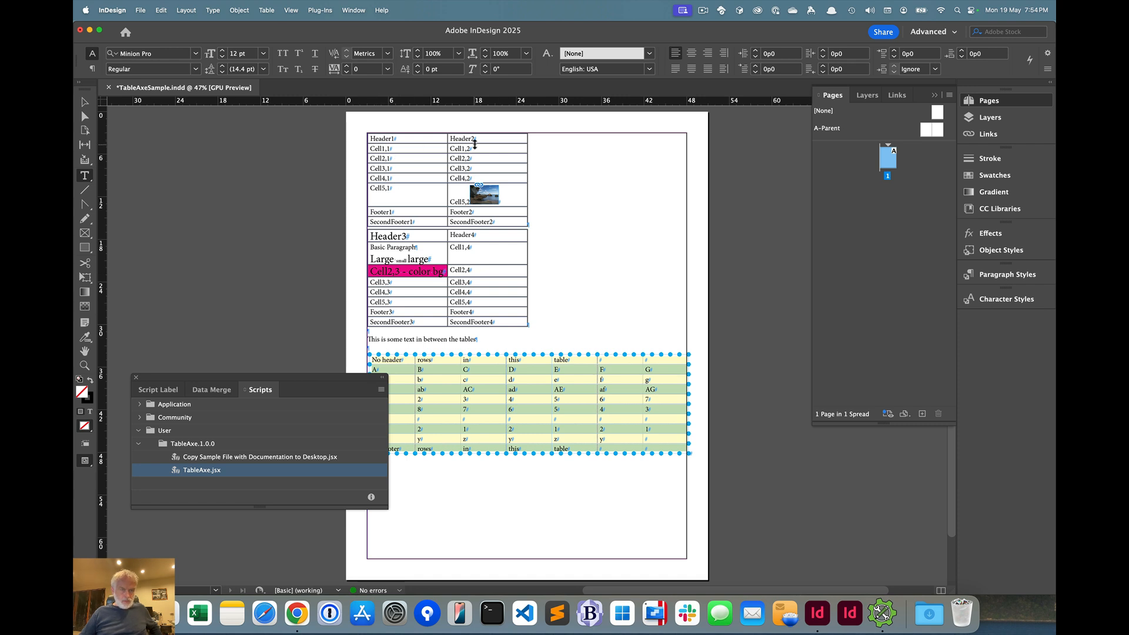
Add blank lines and filler text between the two split tables, and merge the tables side by side from the first column with TableAxe.jsx
click(551, 205)
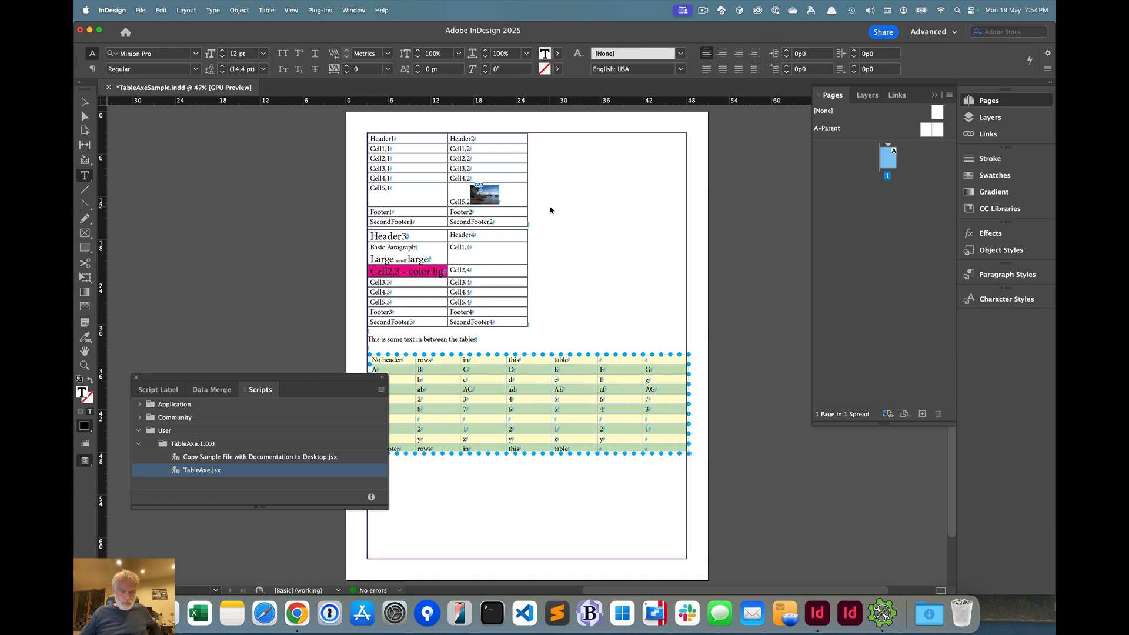
key(Return)
key(Return)
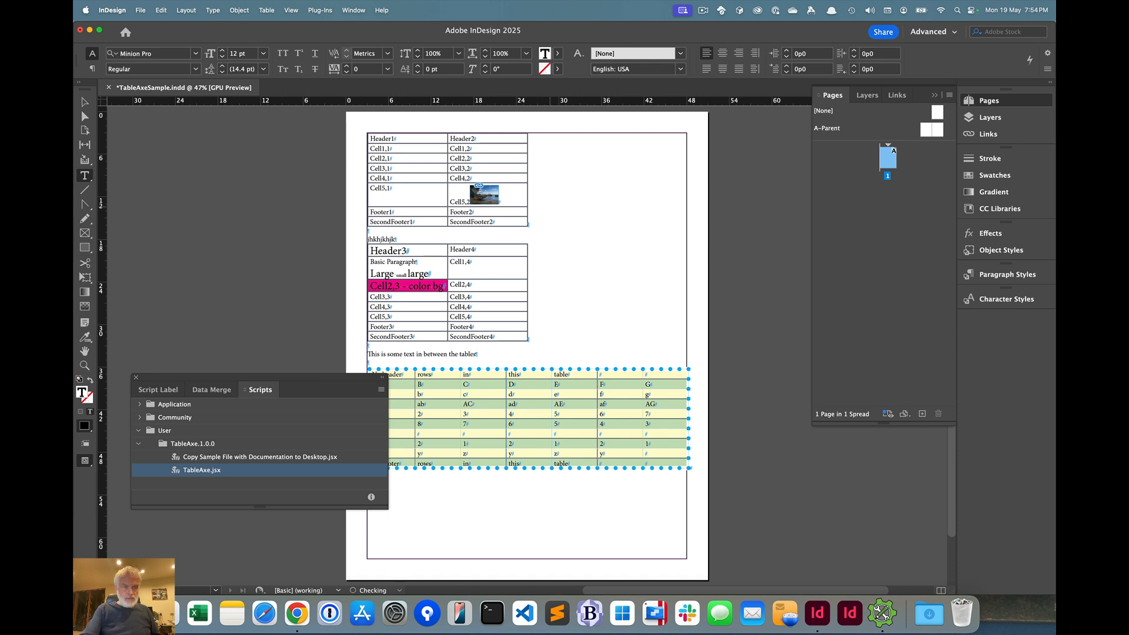
key(Return)
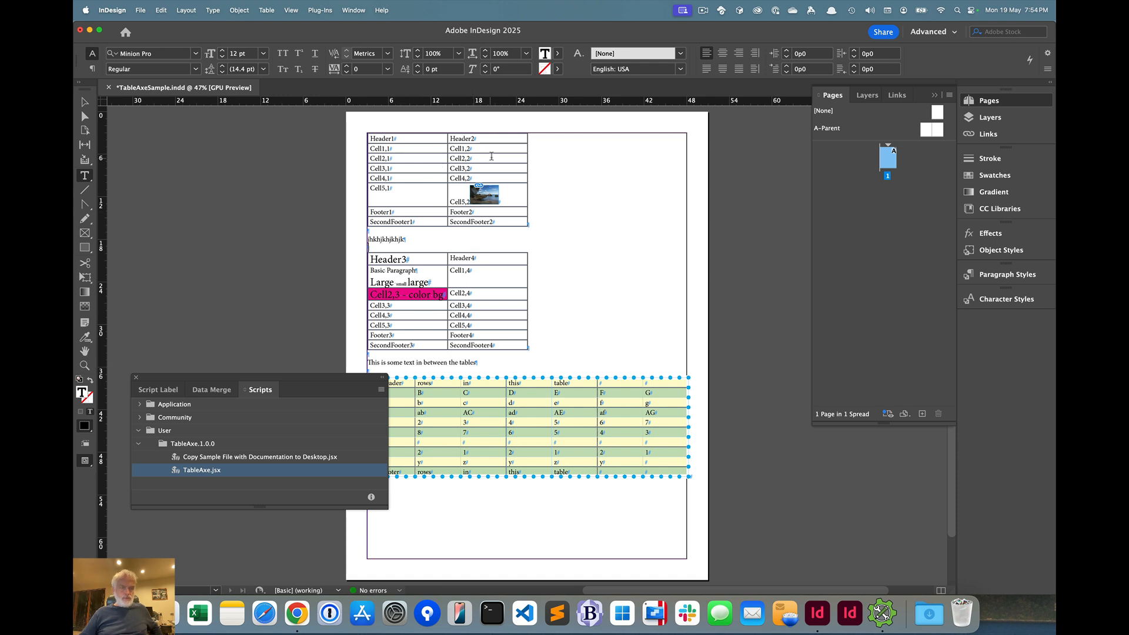
click(402, 131)
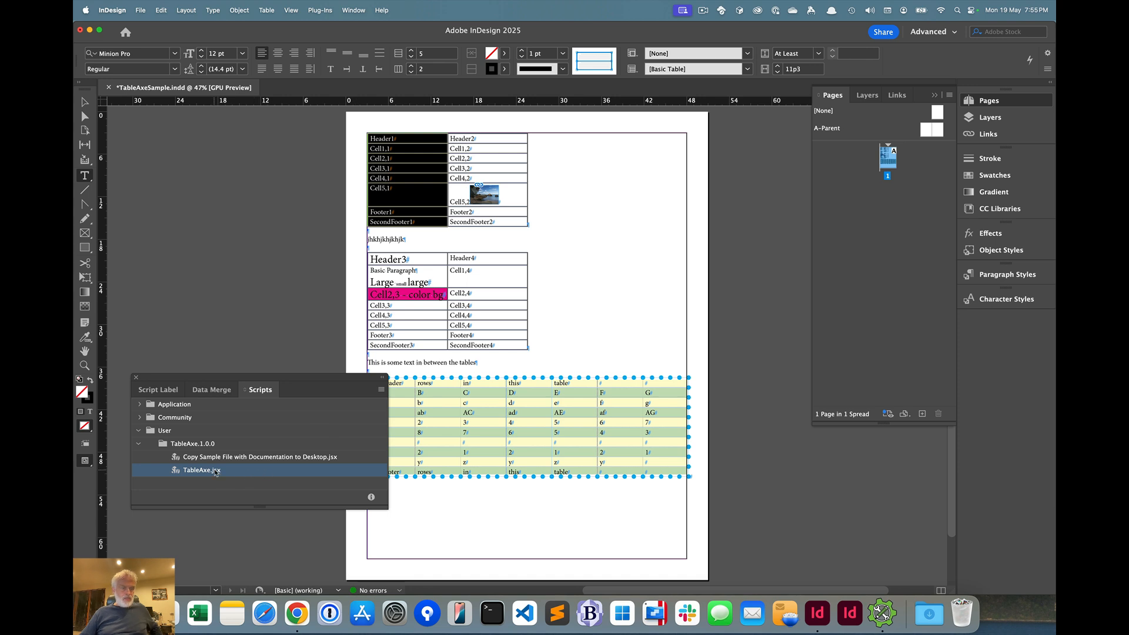
double_click(216, 470)
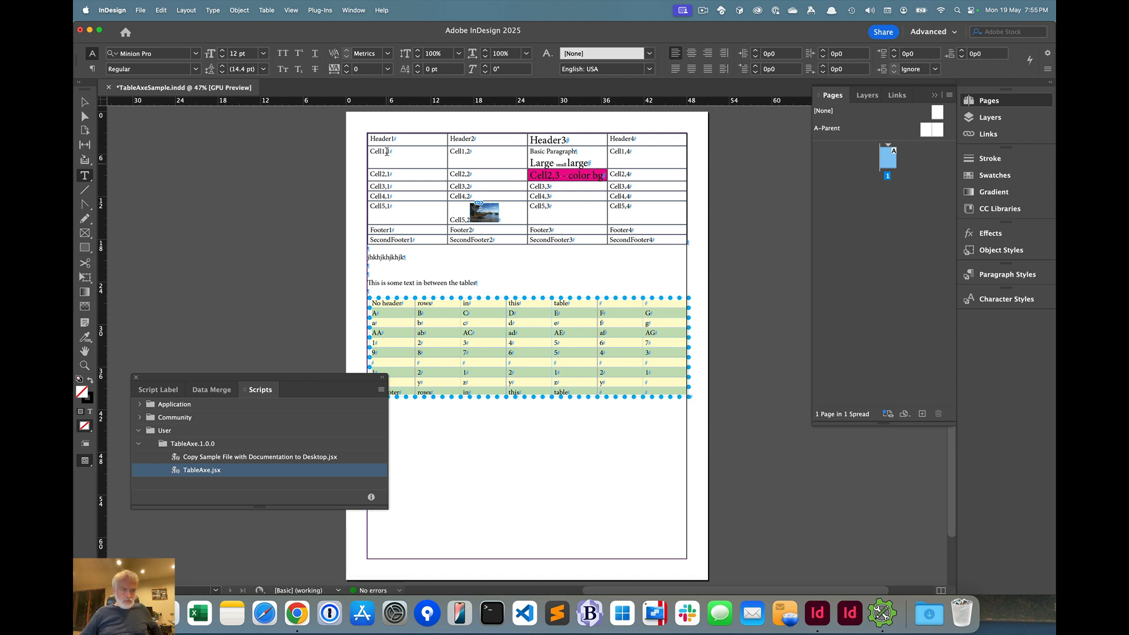
Split the upper table horizontally at the Cell3,1 row with the TableAxe.jsx script
click(364, 186)
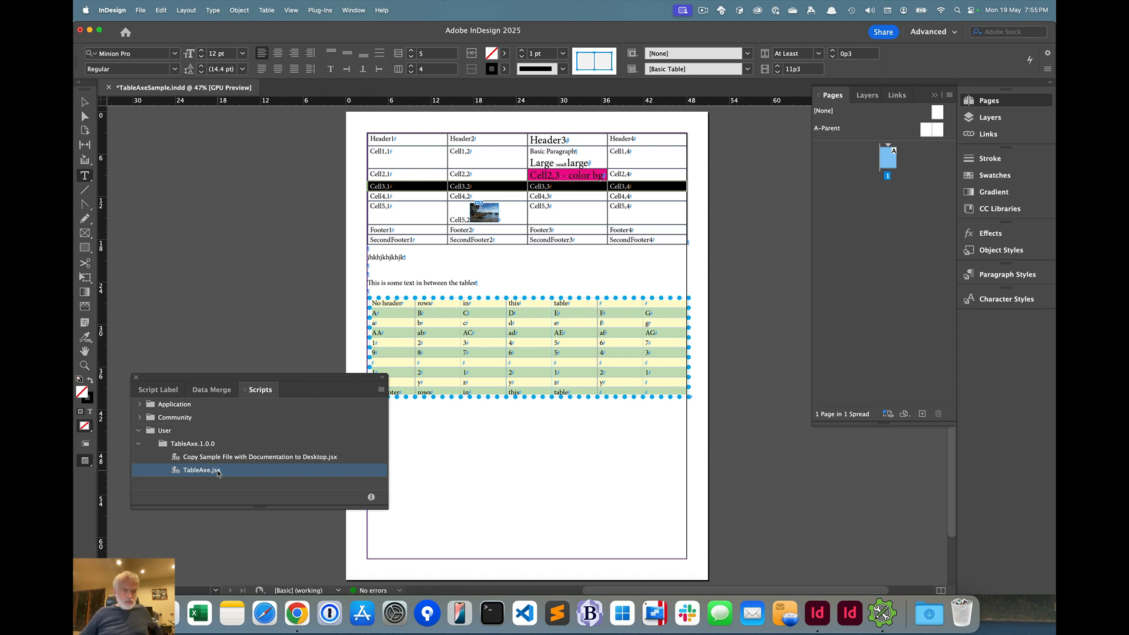
double_click(218, 472)
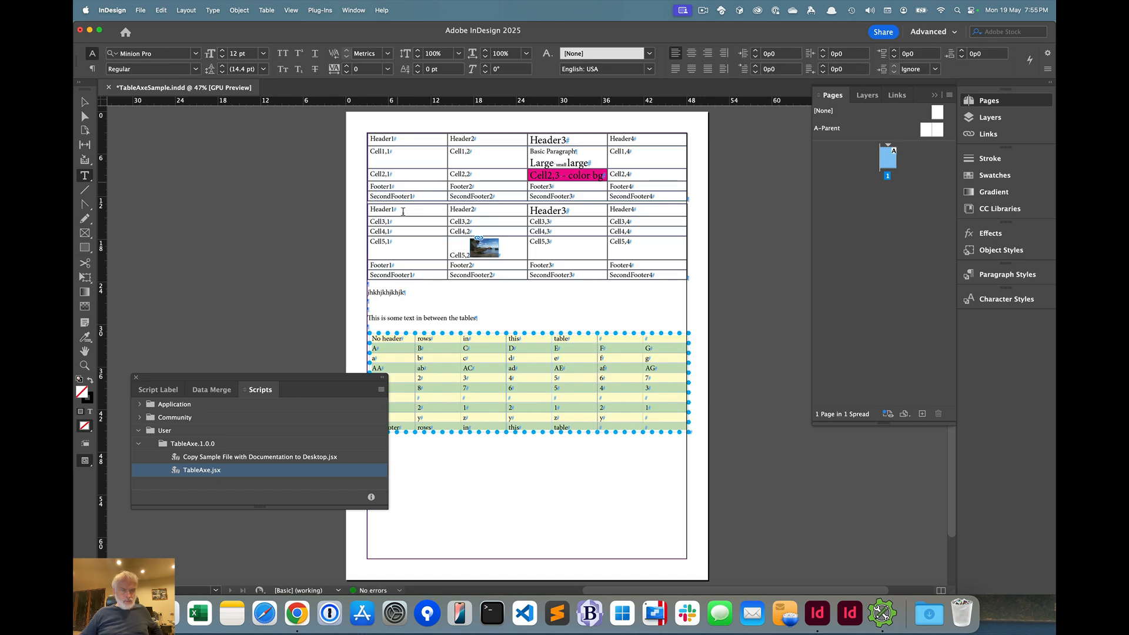
click(379, 210)
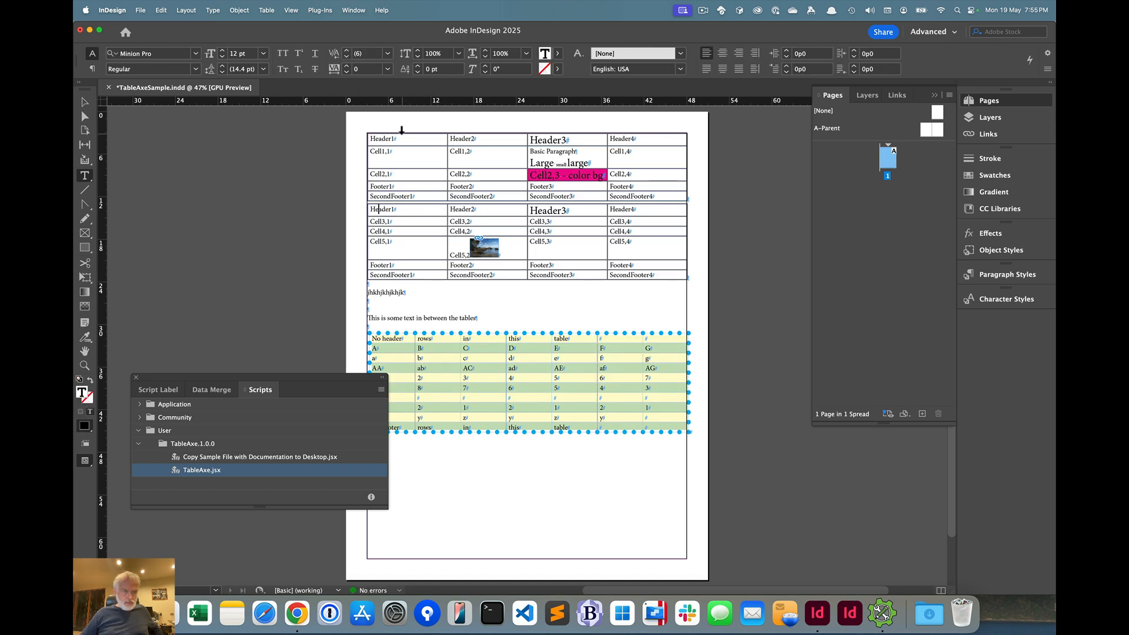
click(391, 223)
click(385, 210)
Insert blank lines and the filler text "jkhkjhkhjhjkhjkhk" between the stacked tables, and merge them vertically stacked from the first header row with TableAxe.jsx
click(697, 201)
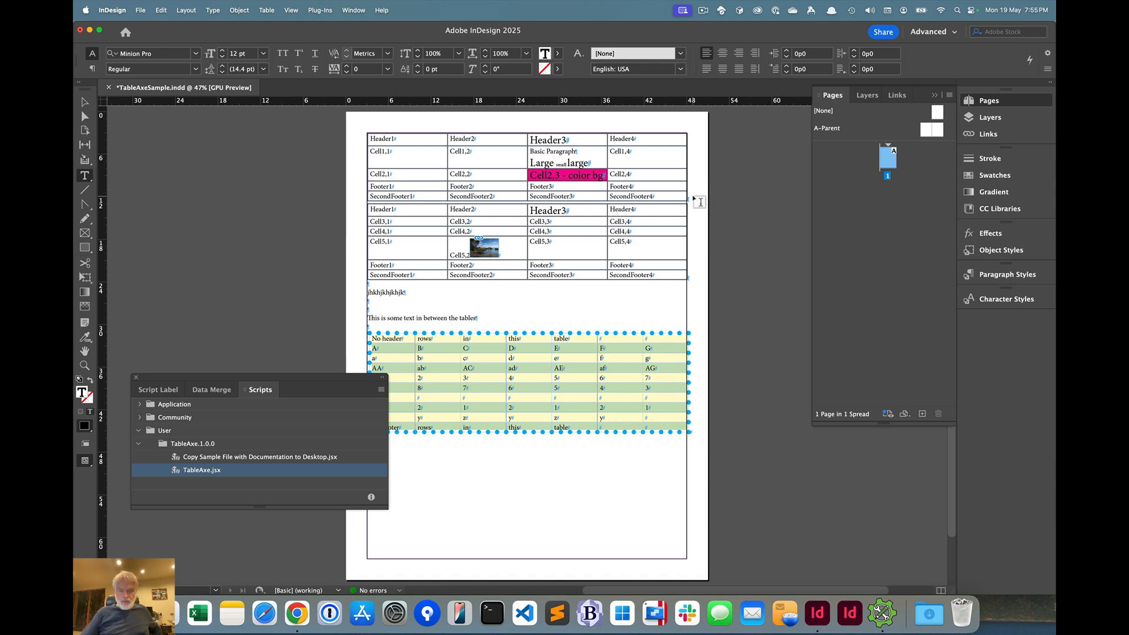
key(Return)
key(Return)
key(Return)
text(jkhkjhkhjhjkhjkhk)
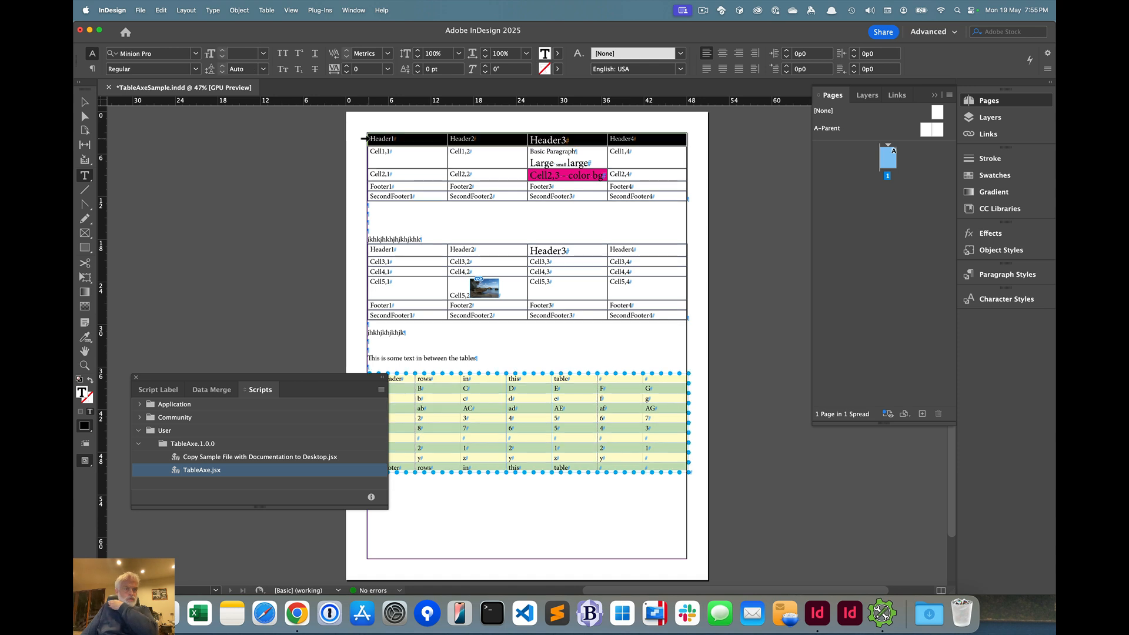
click(362, 140)
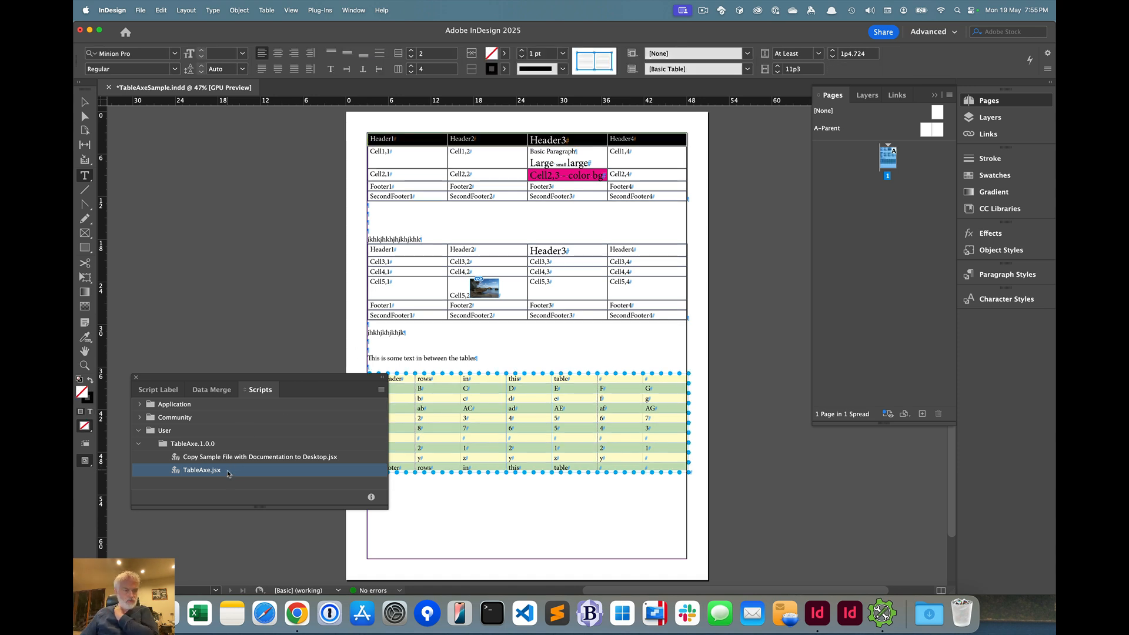
double_click(228, 474)
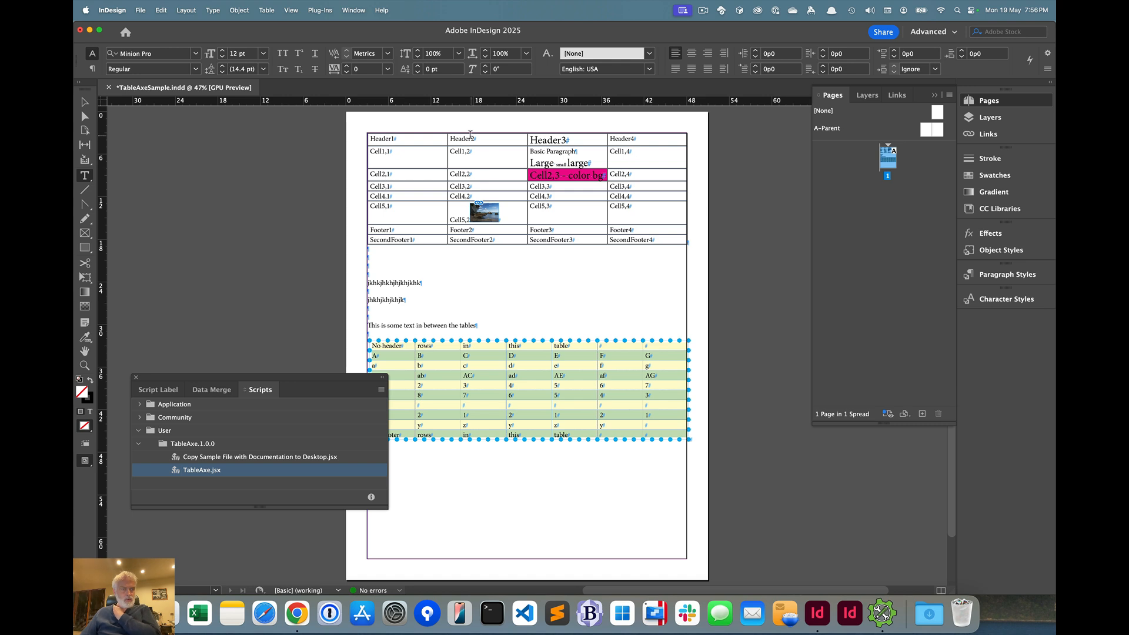
Try to split the upper table horizontally at its Footer1 row with TableAxe.jsx, and dismiss the notice
click(366, 230)
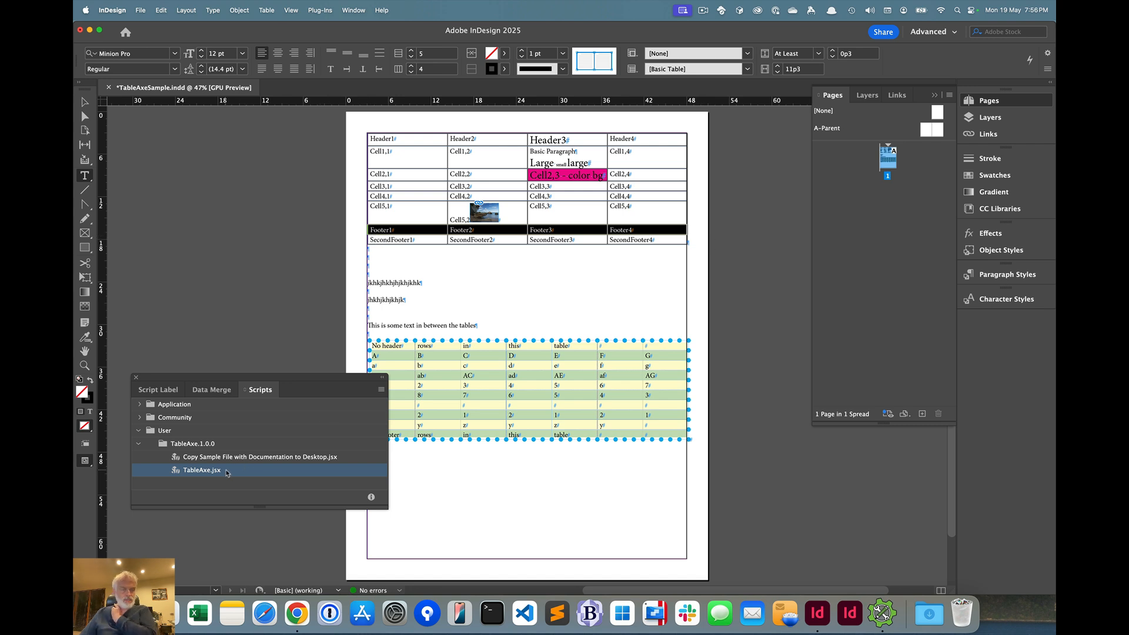
double_click(227, 472)
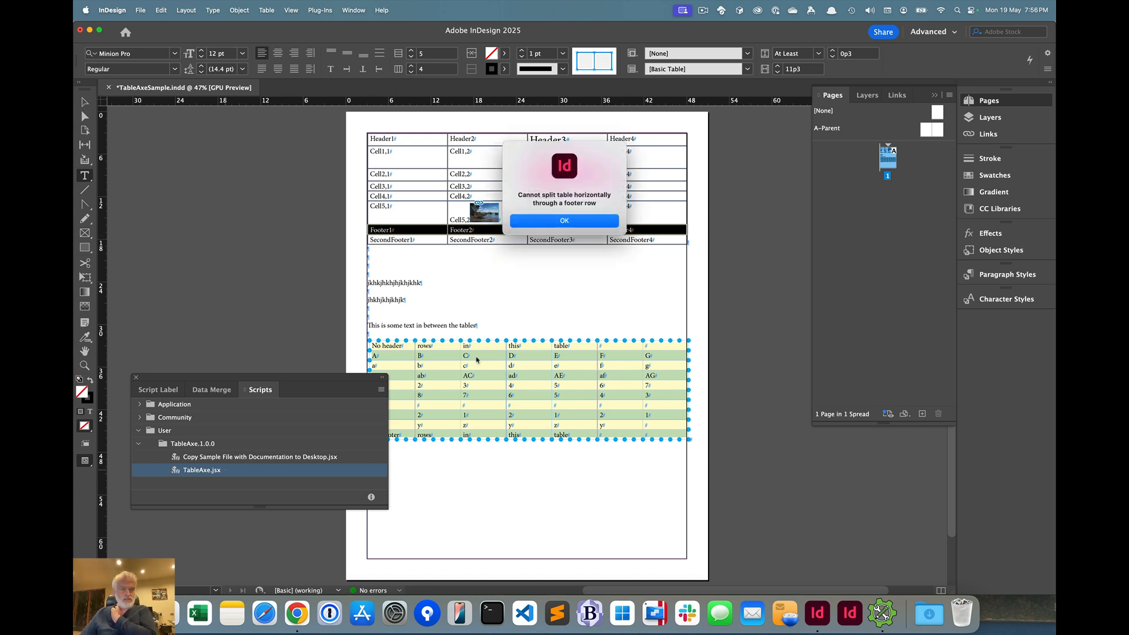
click(545, 222)
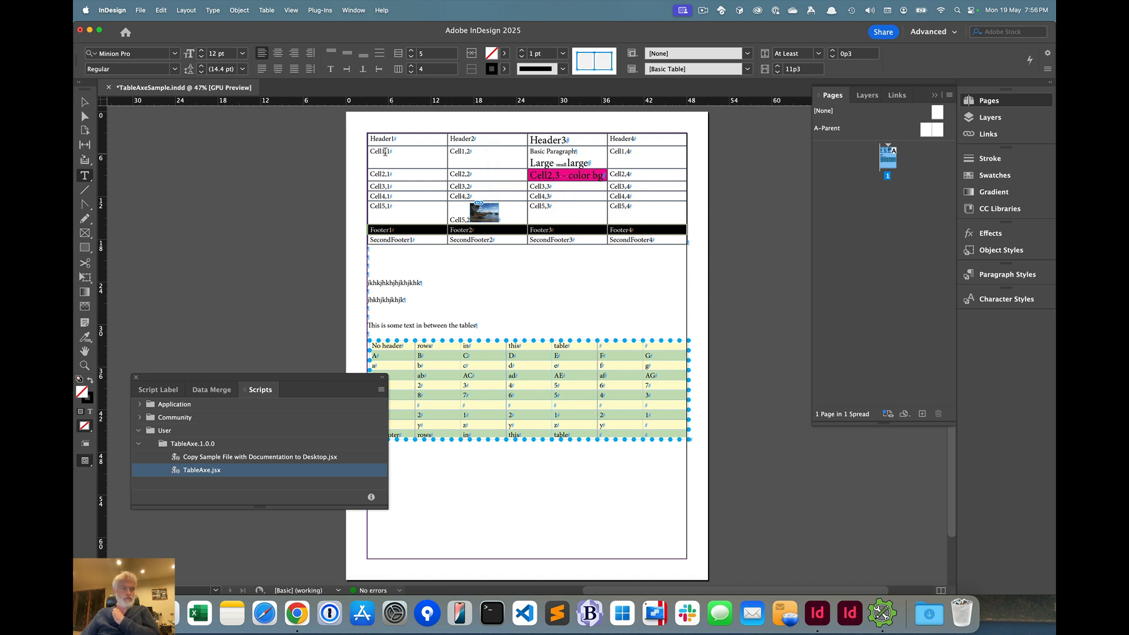
Try to split the upper table horizontally at its first body row (Cell1,1) with TableAxe.jsx, and dismiss the notice
click(362, 155)
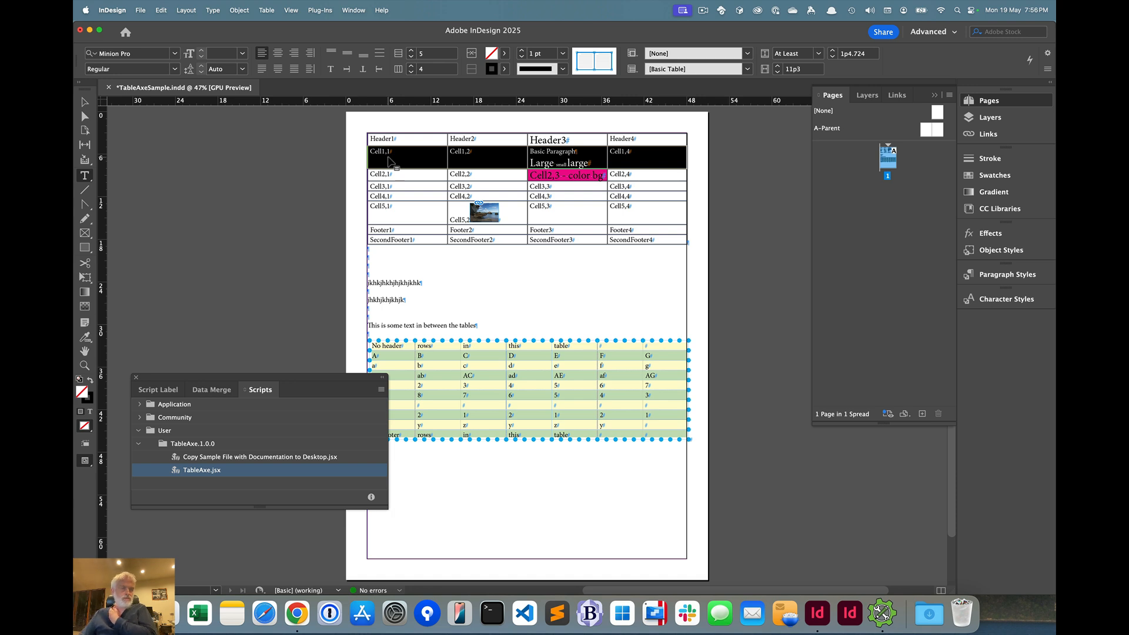
double_click(215, 471)
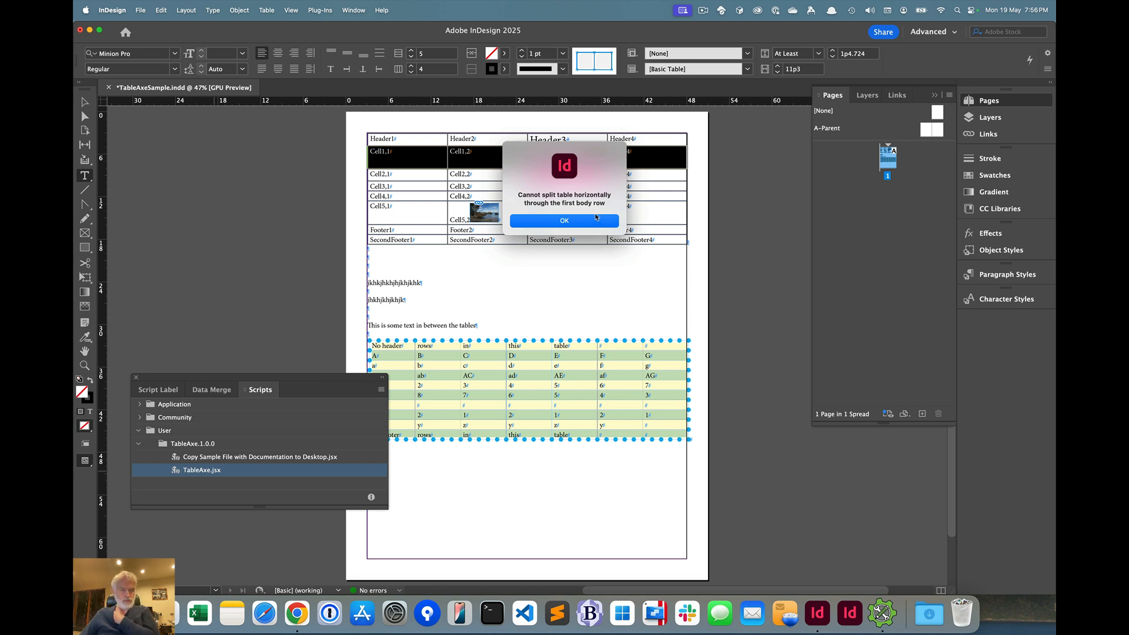
click(595, 222)
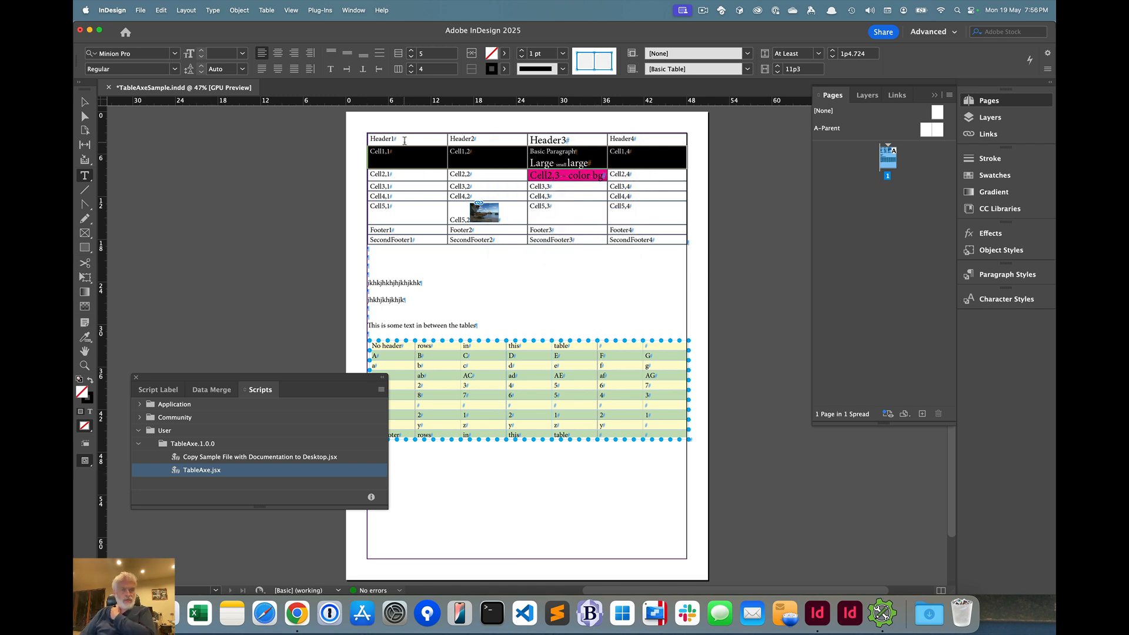
Split the upper table at the Cell4,1 row with TableAxe.jsx, and change Footer2 to Footer3 in the first resulting table
click(363, 197)
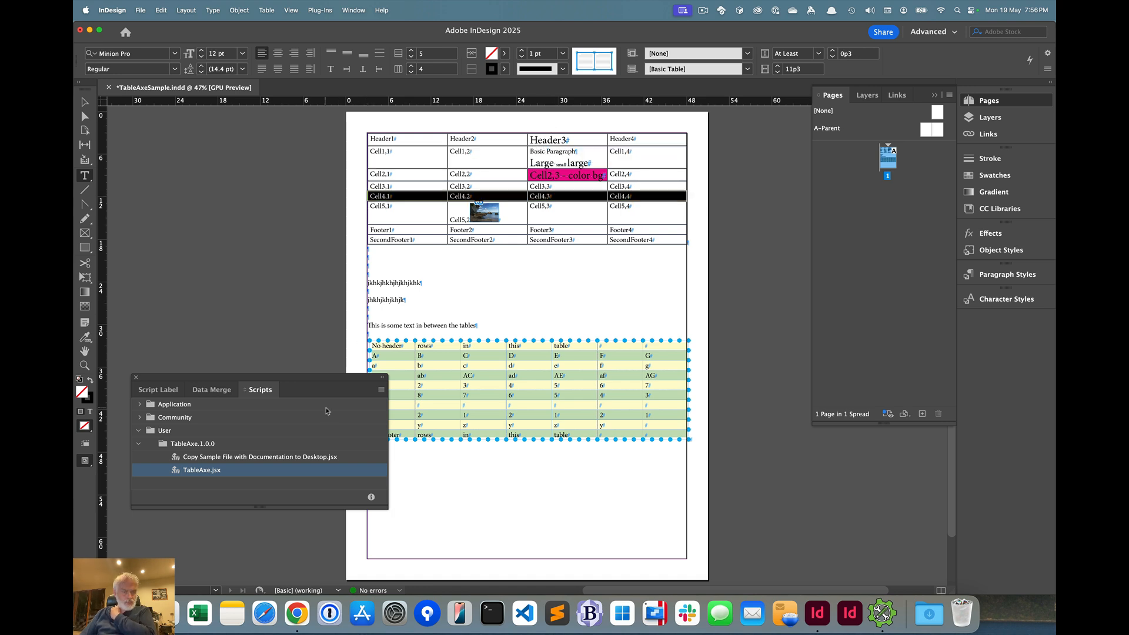
double_click(221, 475)
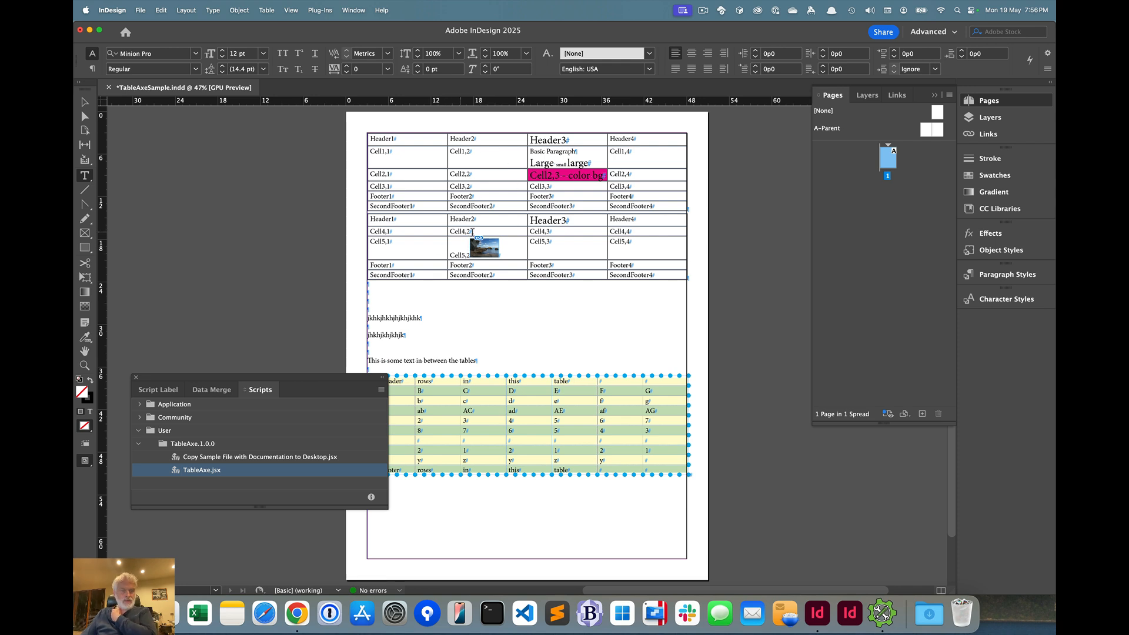
click(473, 196)
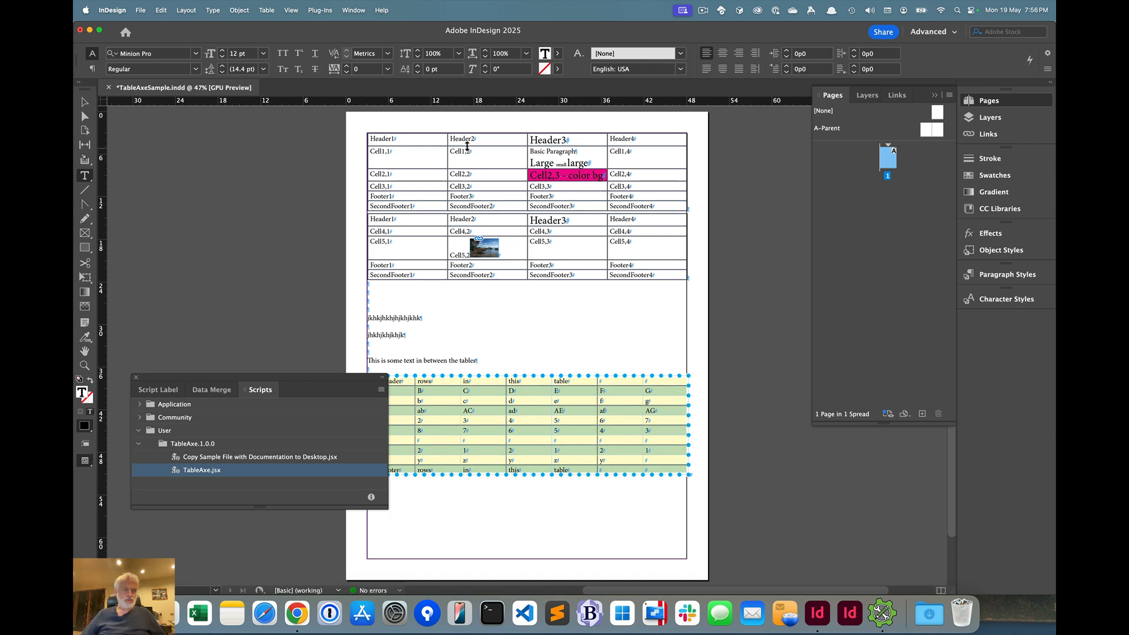
Try to merge the two stacked tables from the first table's header row with TableAxe.jsx, and dismiss the notice
click(363, 138)
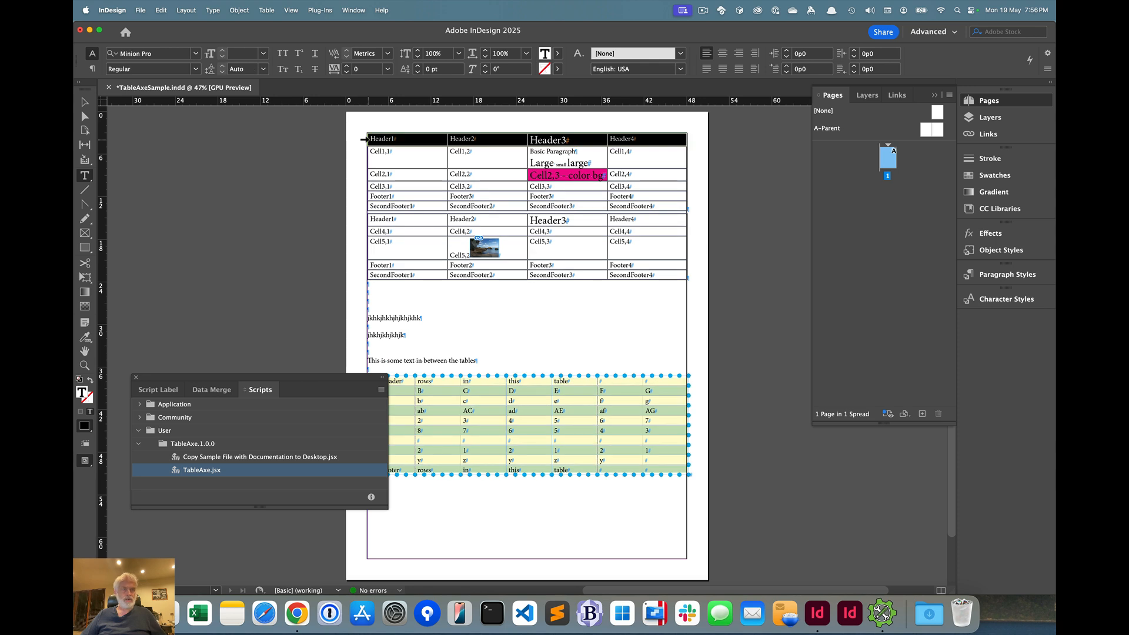
double_click(217, 472)
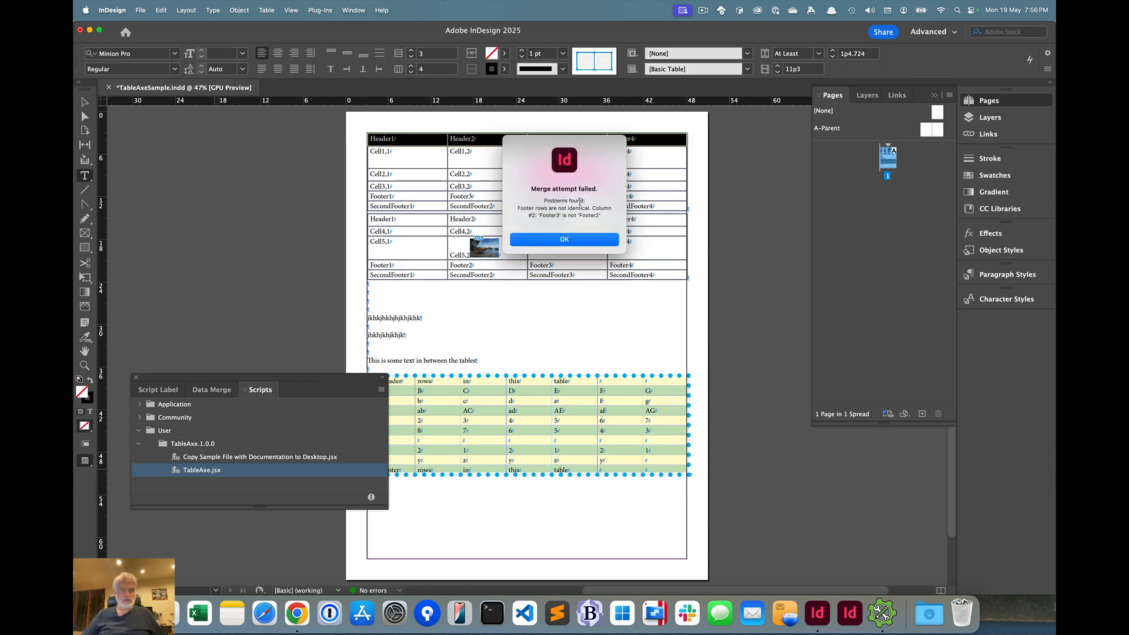
click(546, 241)
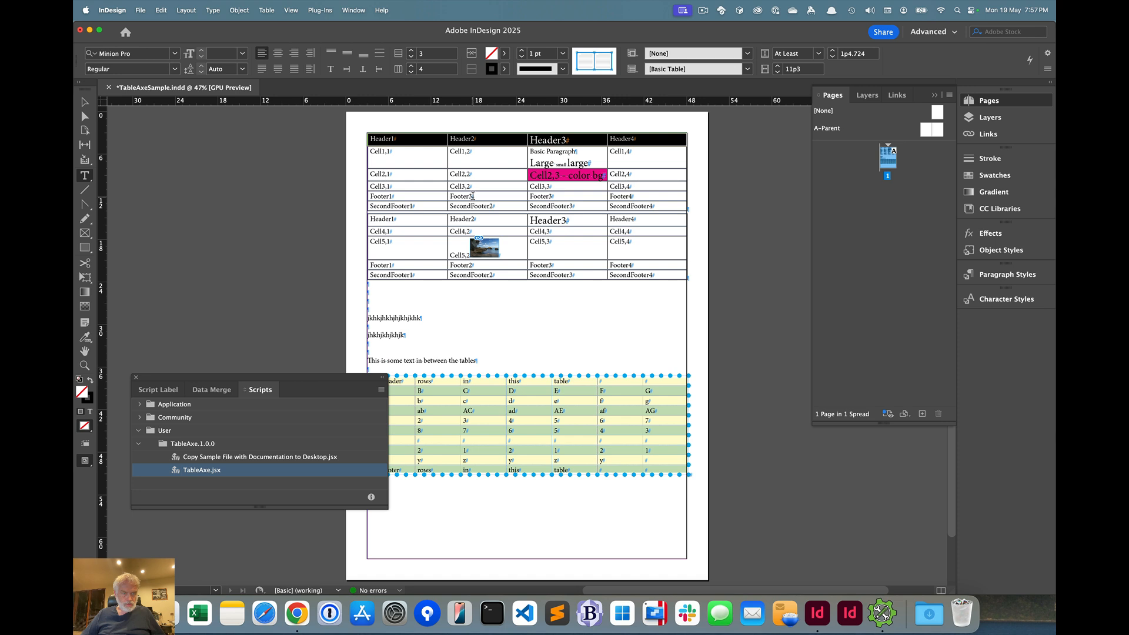
Restore the second footer cell of the first table to Footer2, and merge the two stacked tables with TableAxe.jsx
click(474, 196)
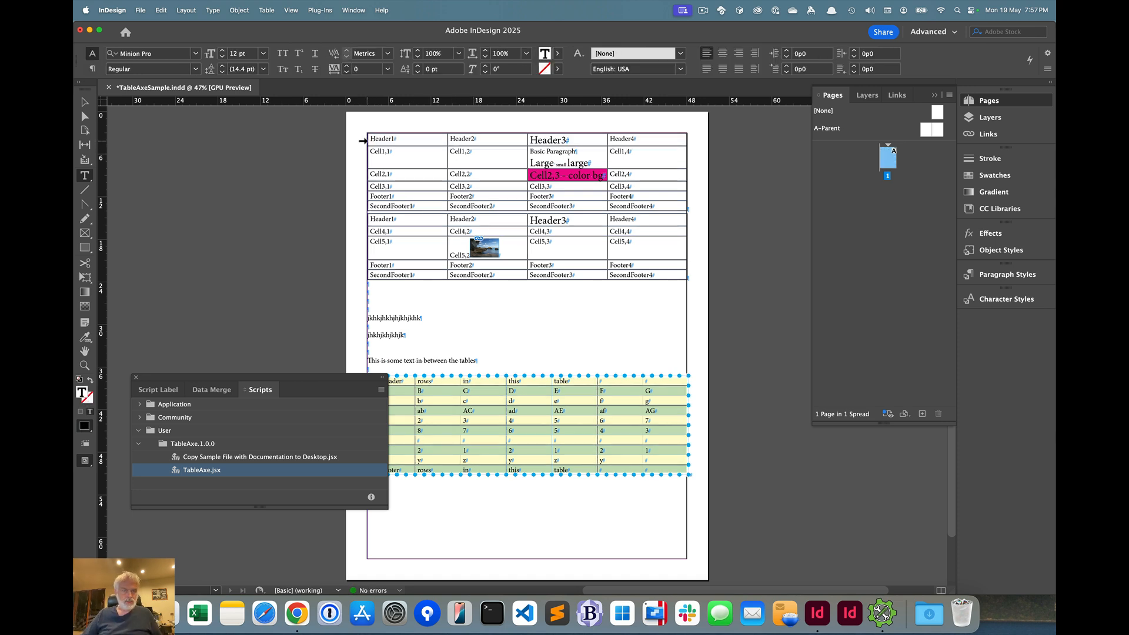
click(363, 140)
double_click(204, 470)
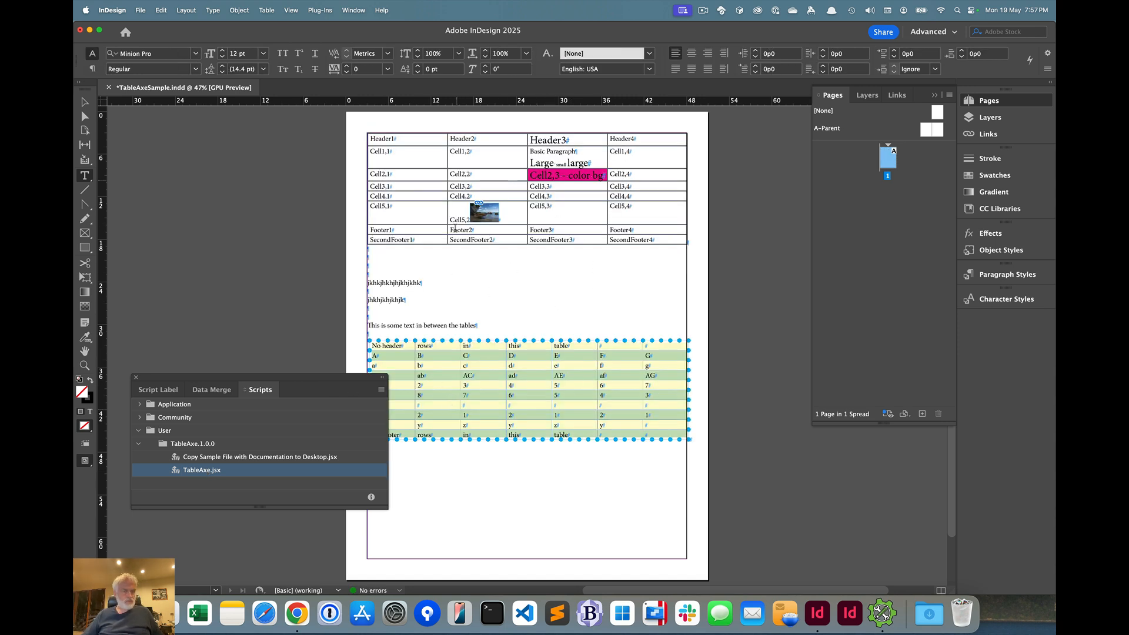
Move the Scripts panel clear of the lower table, and split the upper table vertically at its second column (Header2) with TableAxe.jsx
drag(306, 393, 372, 462)
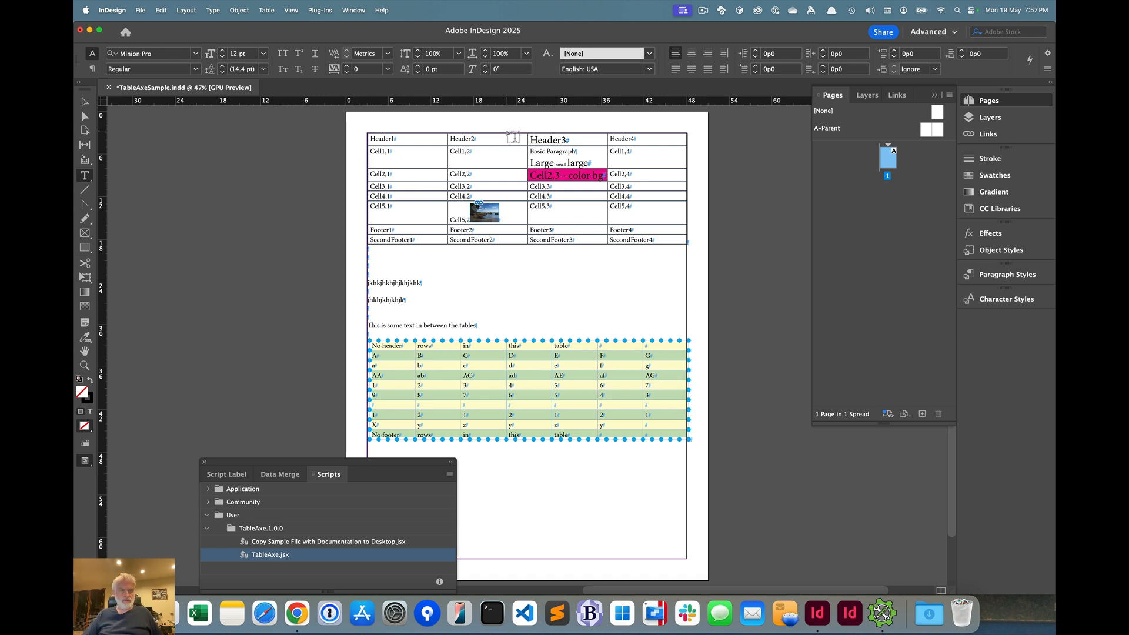
click(507, 130)
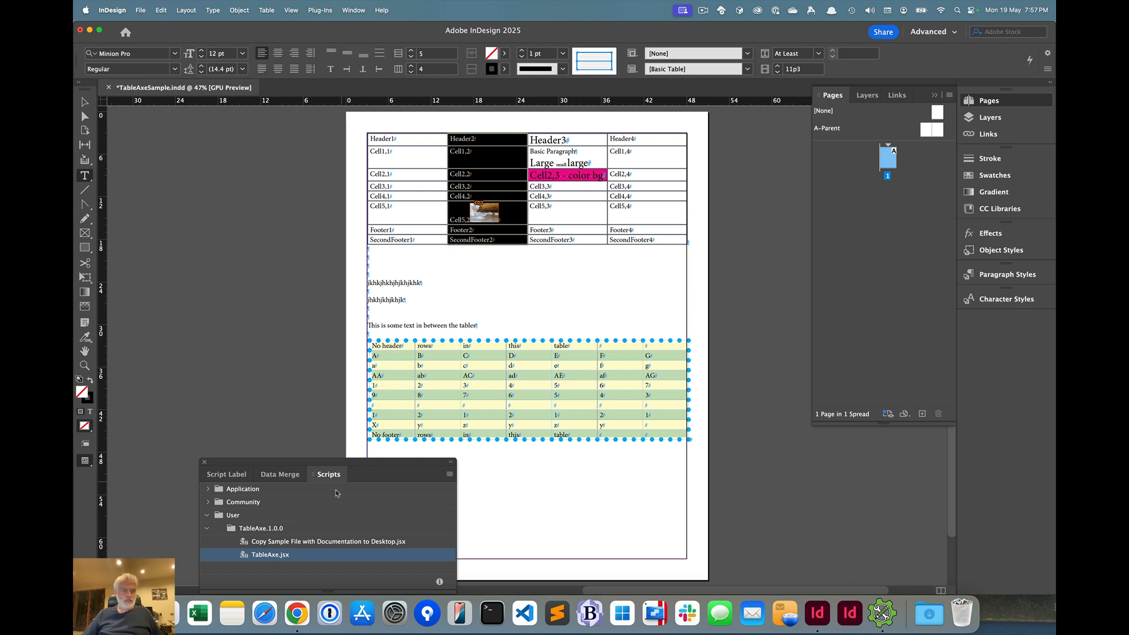
double_click(285, 558)
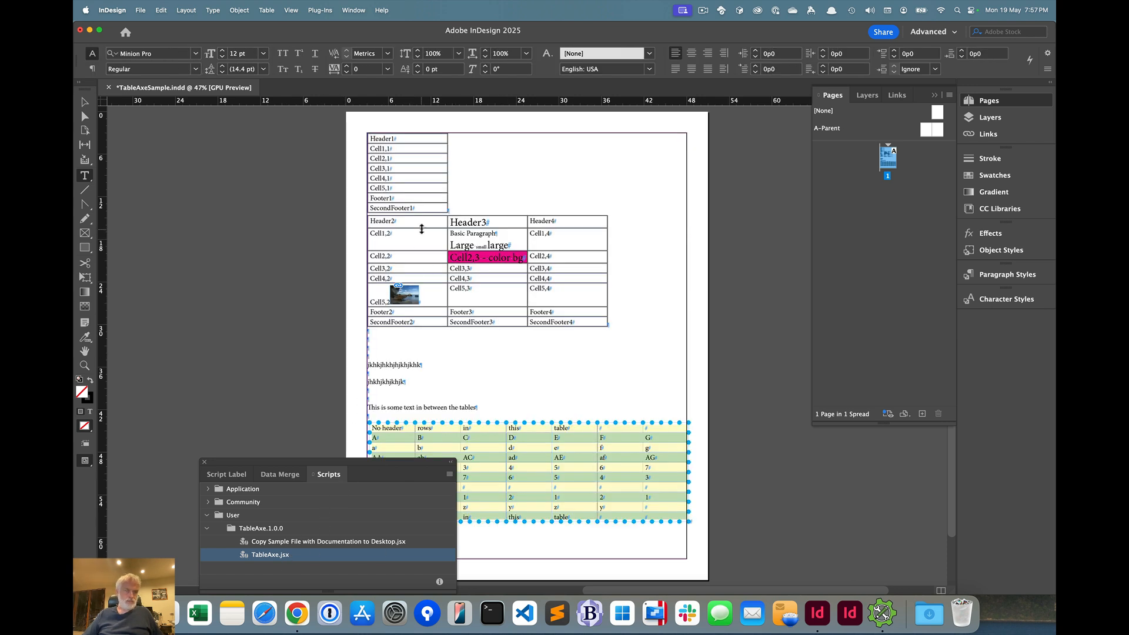
Merge the single-column table with the table below it side by side using TableAxe.jsx, and dismiss the script's instructions
click(404, 129)
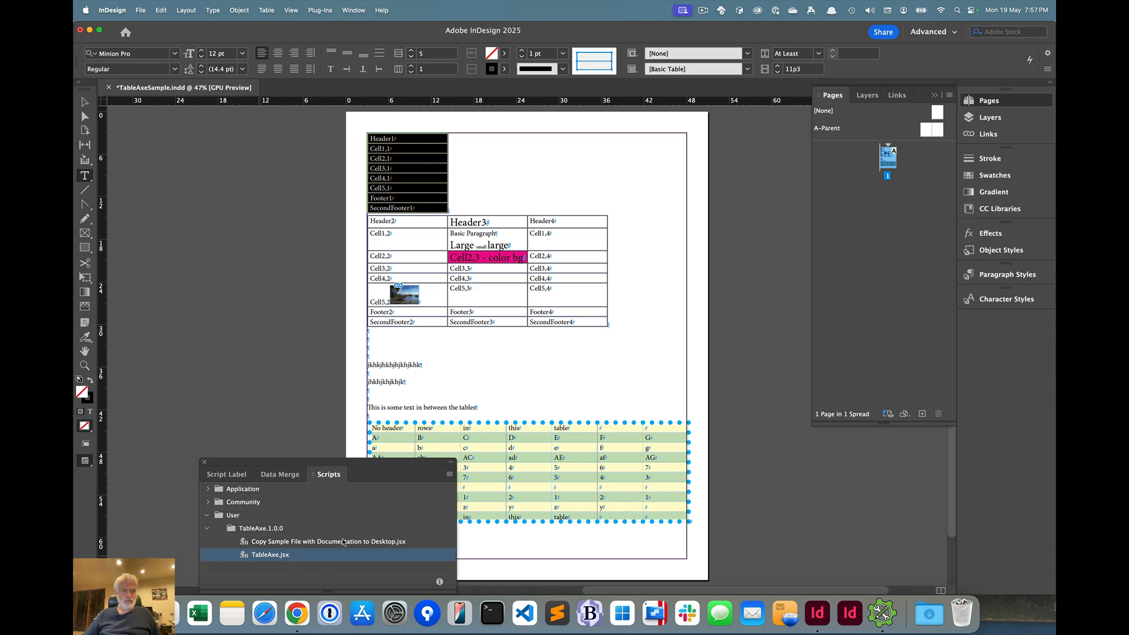
double_click(376, 552)
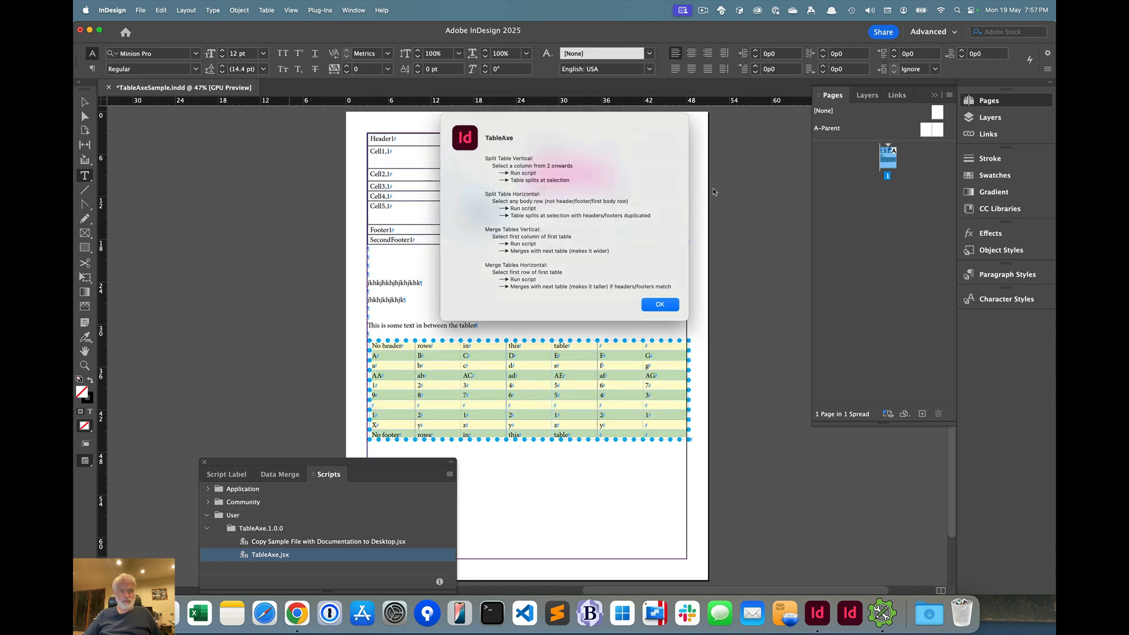
click(660, 303)
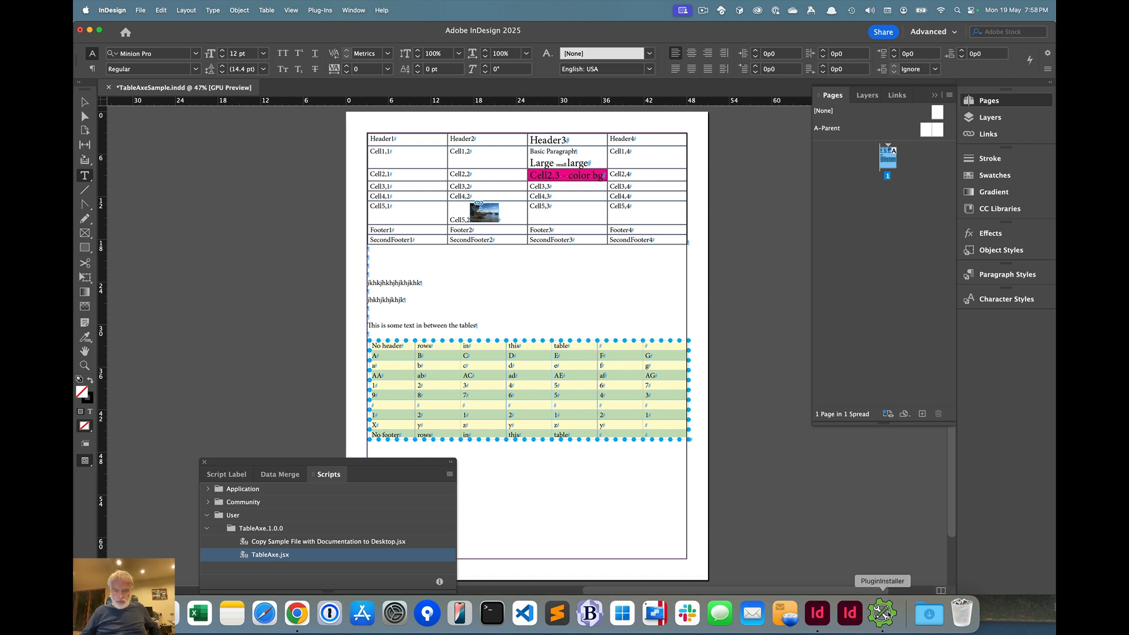
Switch to PluginInstaller to view the TableAxe product and ordering details
click(894, 615)
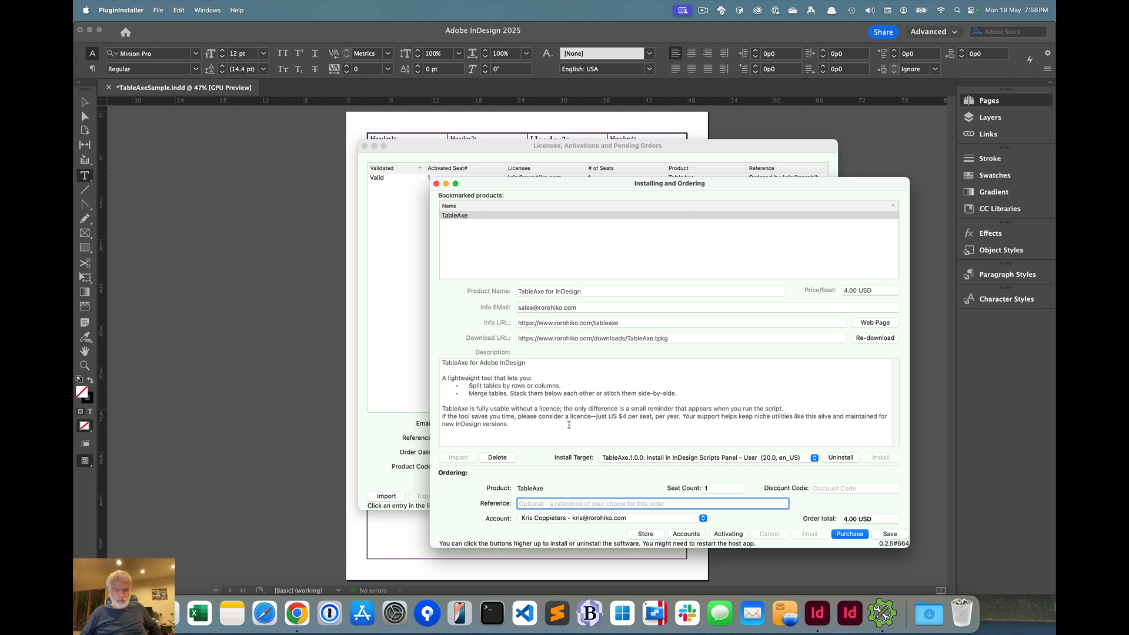